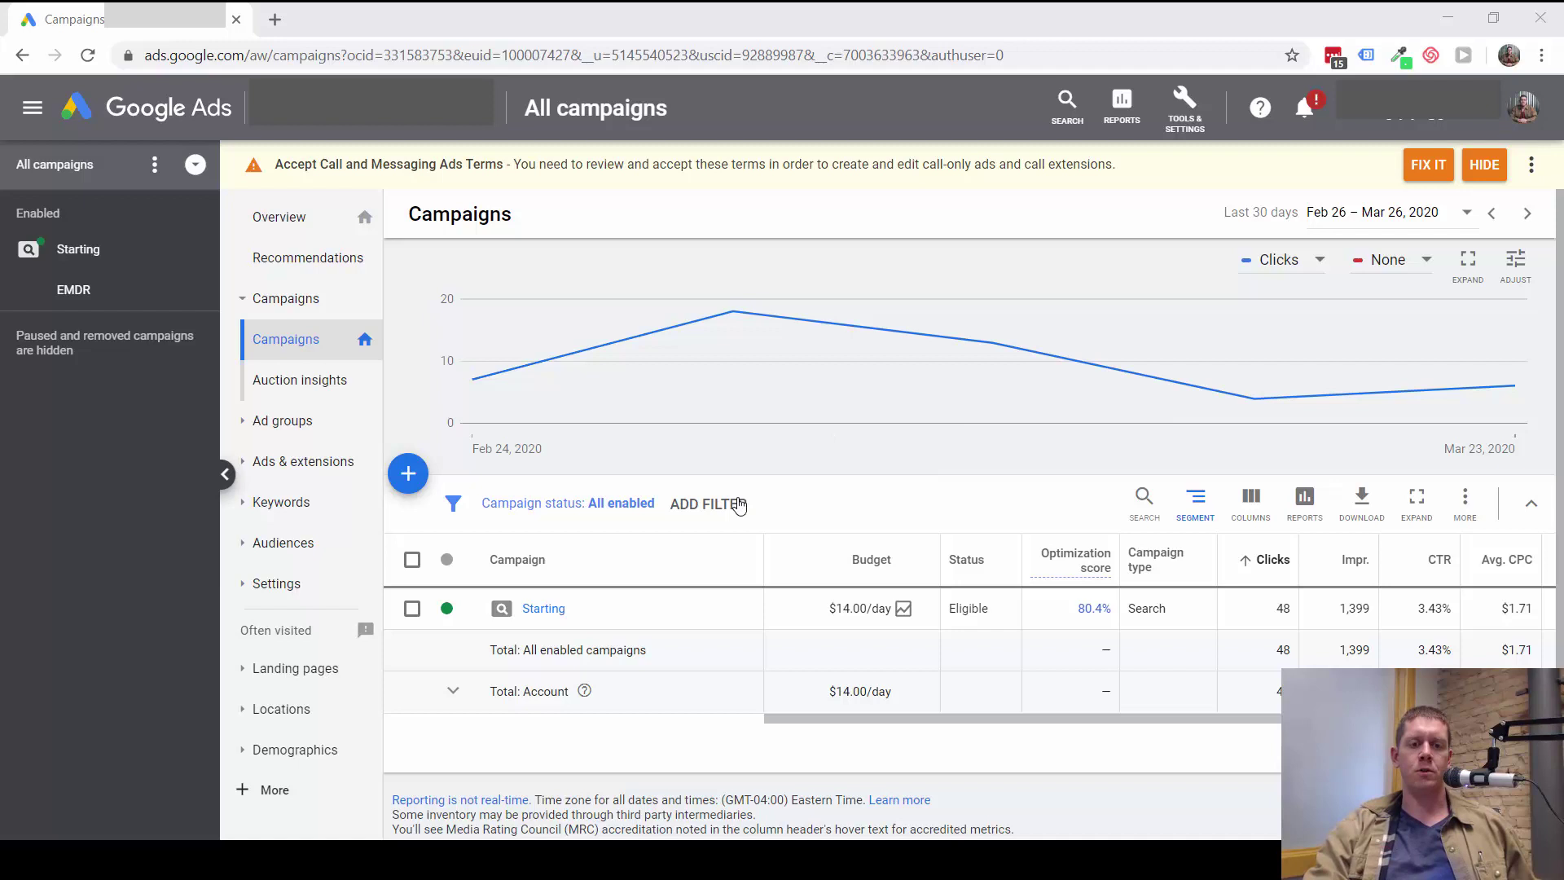
Step: Open the 'Starting' campaign from All campaigns to see its EMDR ad group
click(543, 610)
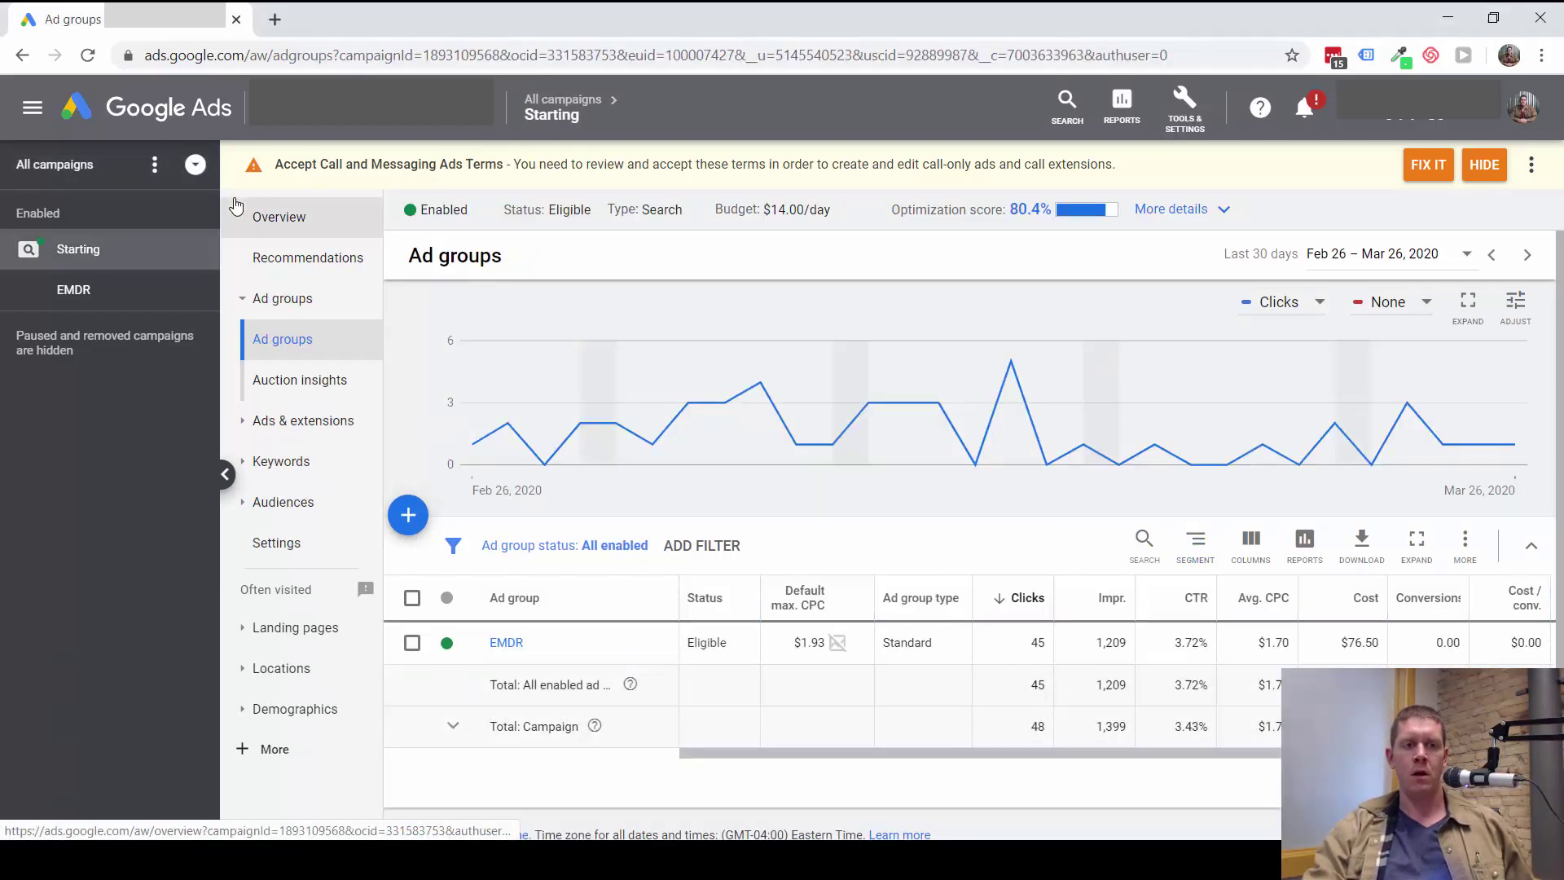
Step: Show the Starting campaign's settings with Locations expanded, listing its 20 targeted Ohio postal codes
click(286, 551)
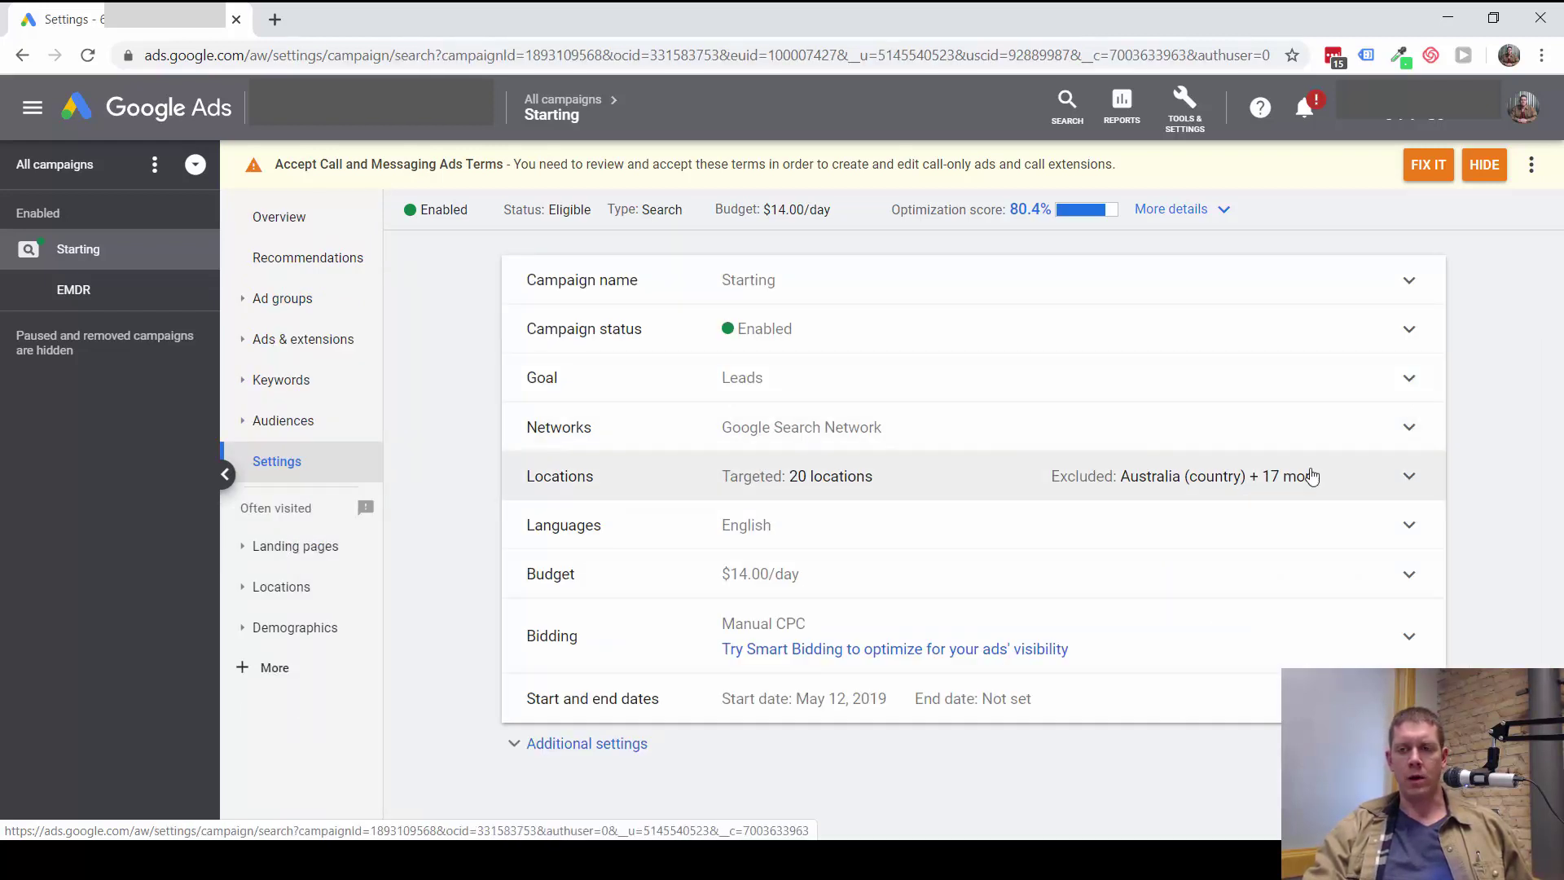
click(1410, 488)
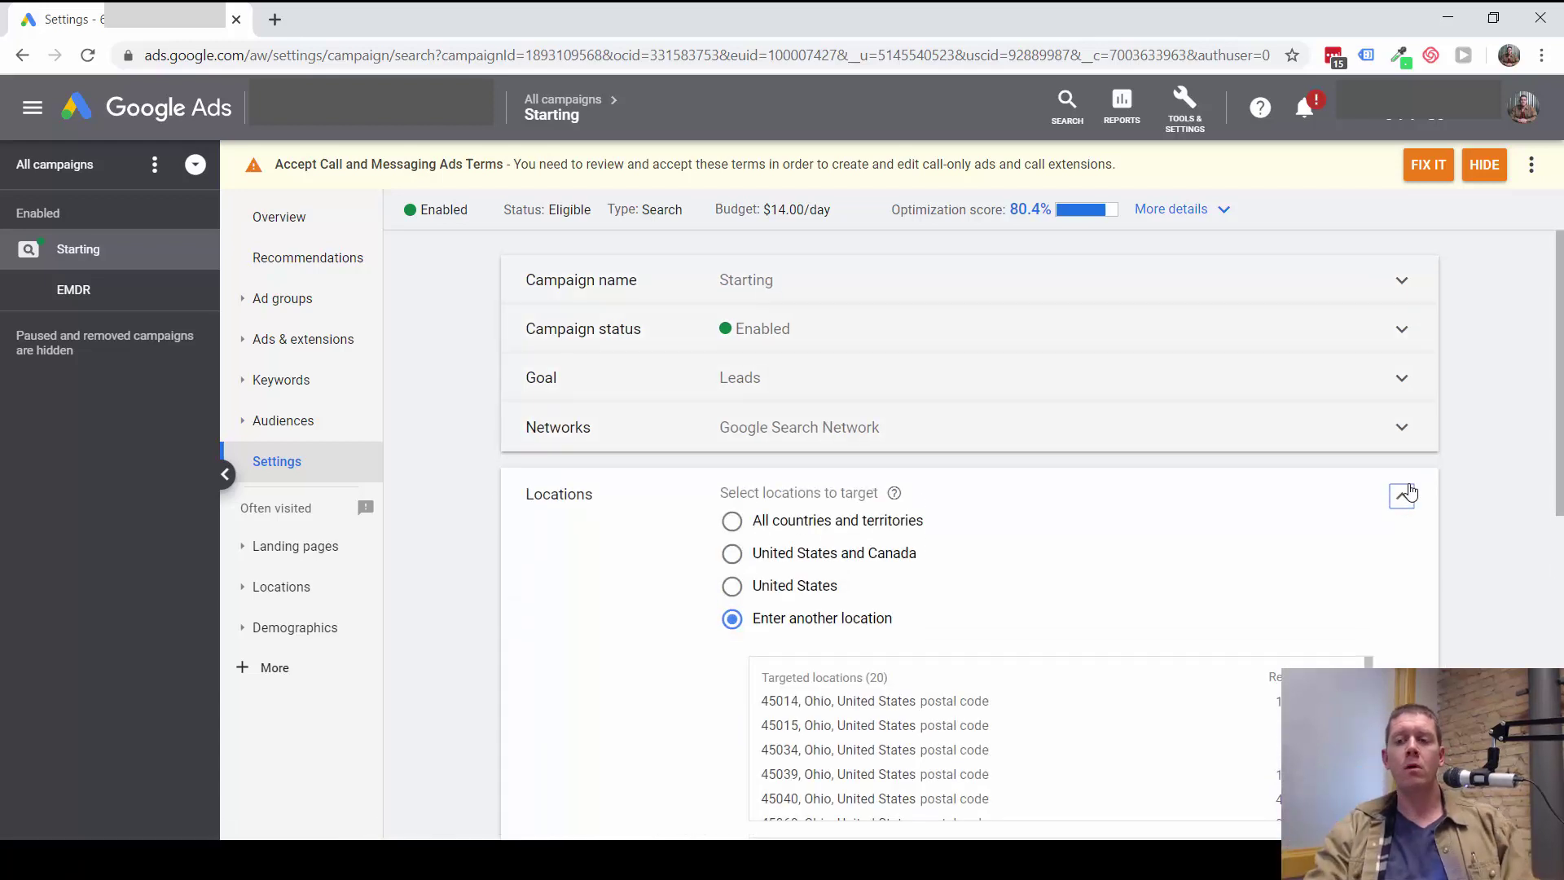
scroll(1379, 639, down, 2)
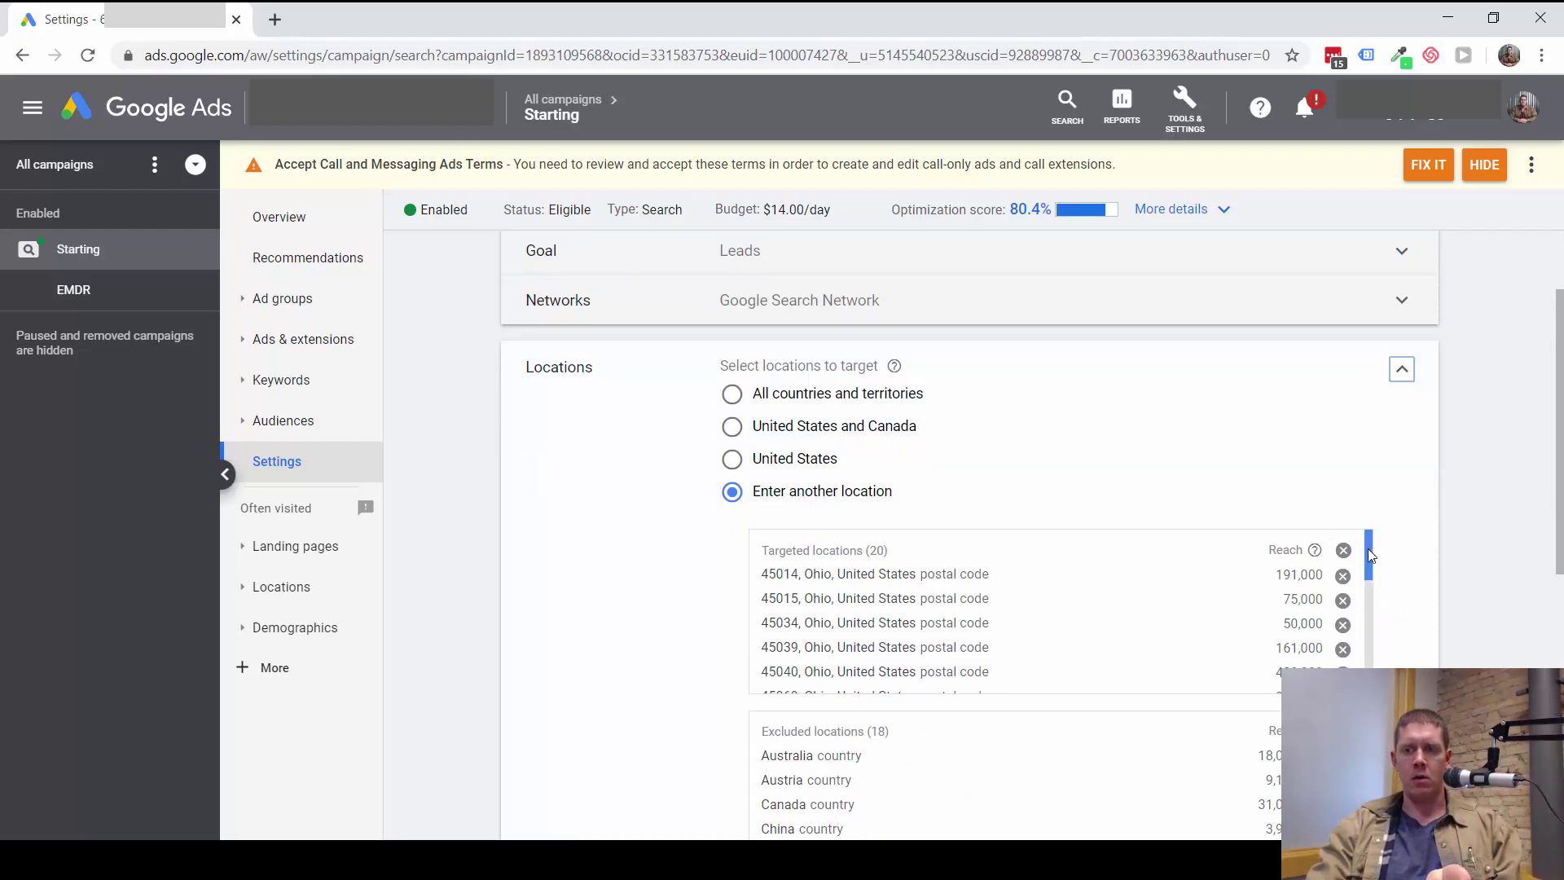
drag(1371, 555, 1372, 667)
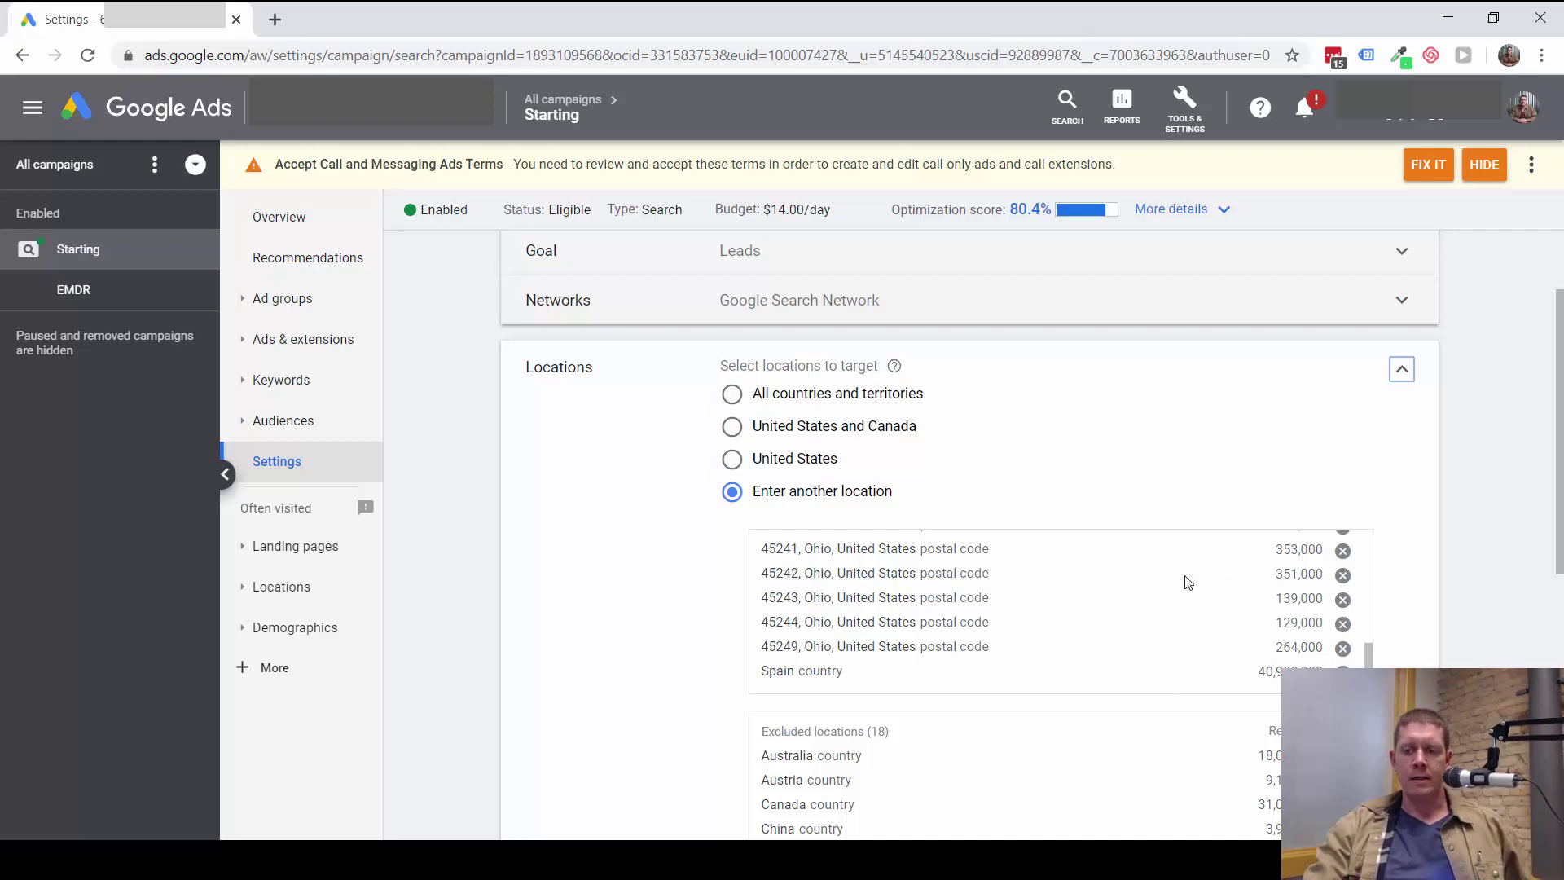
scroll(1459, 566, down, 2)
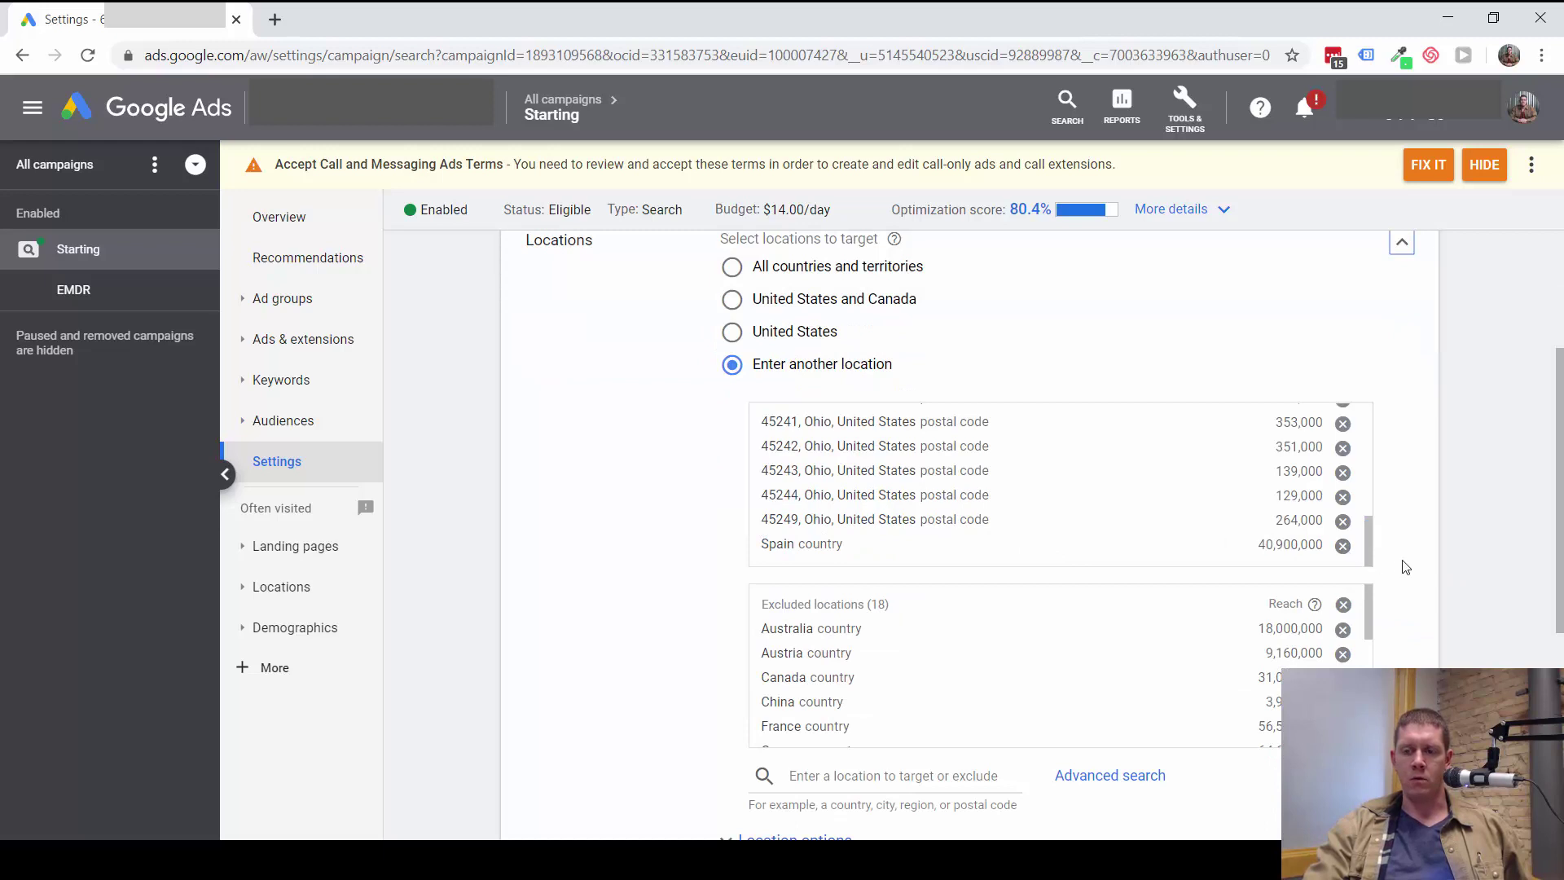
scroll(1401, 562, down, 2)
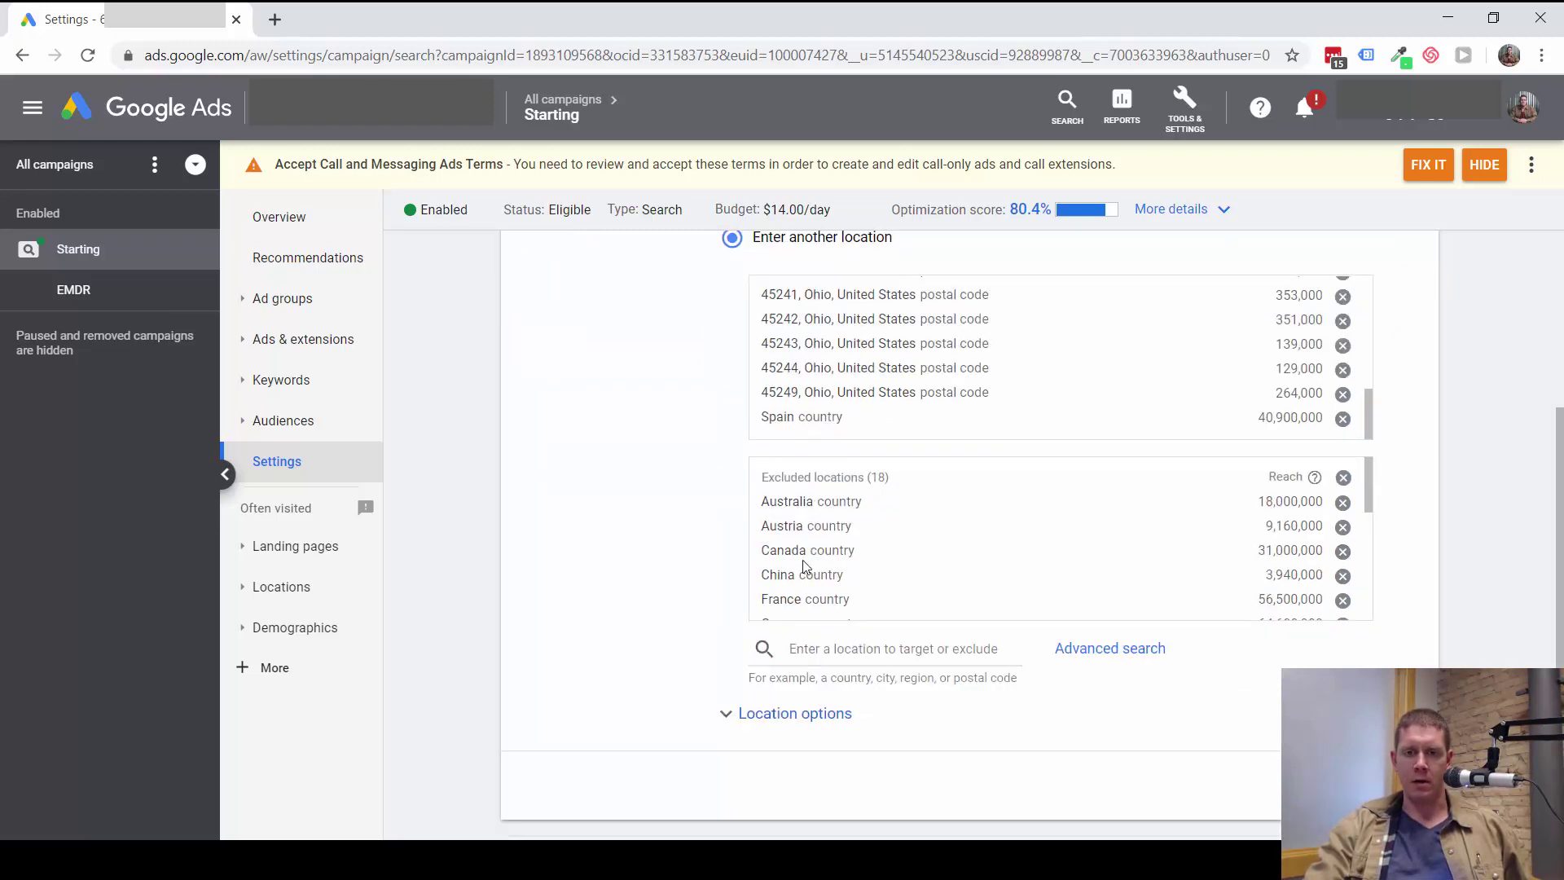
drag(1371, 489, 1382, 609)
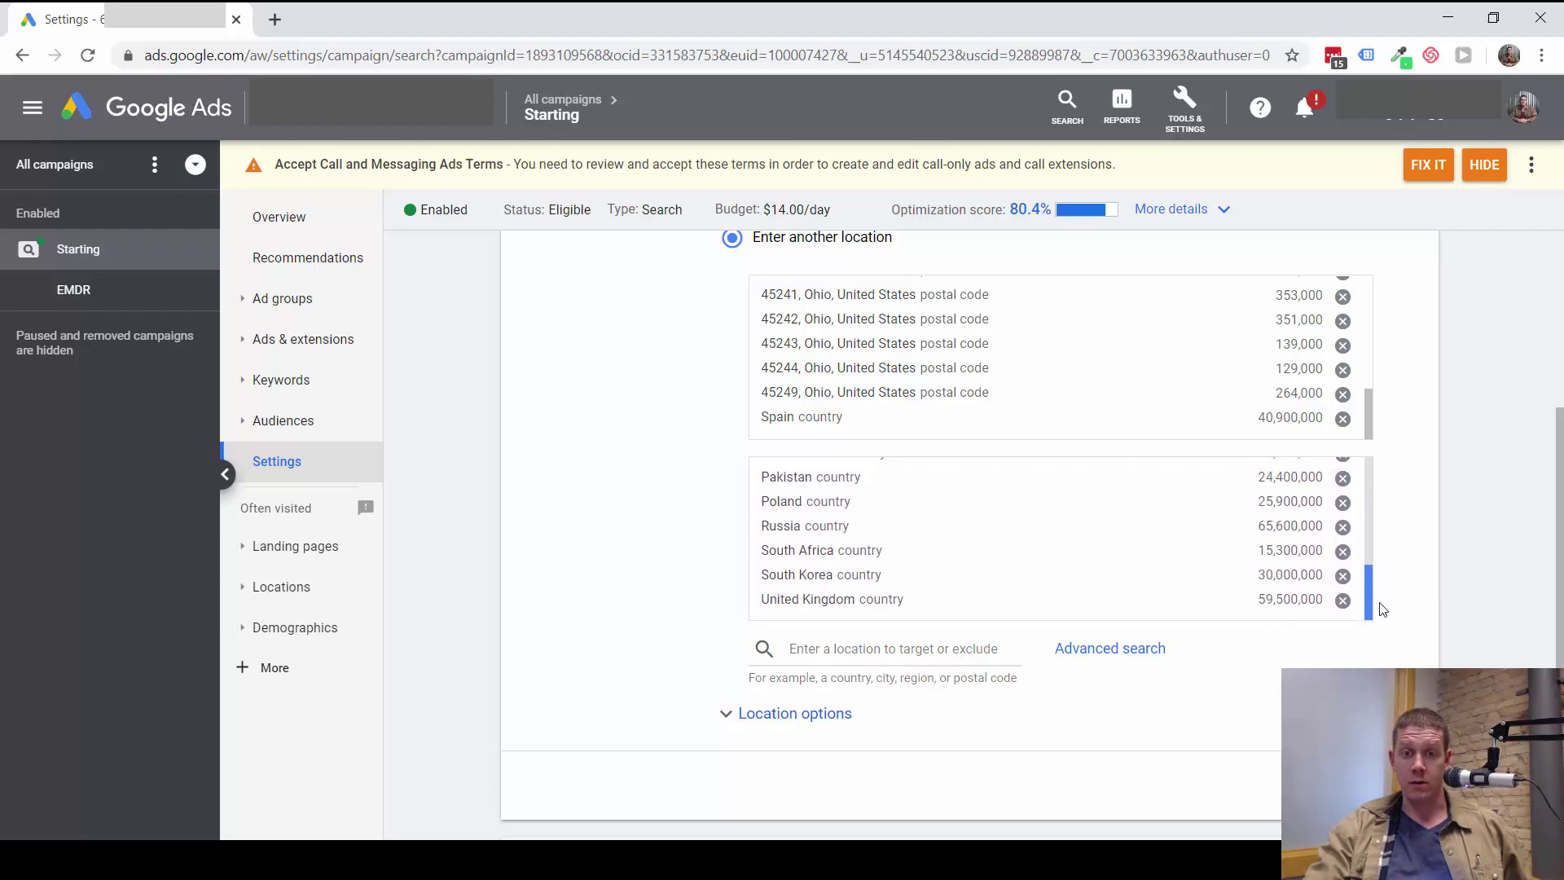
scroll(1059, 538, up, 4)
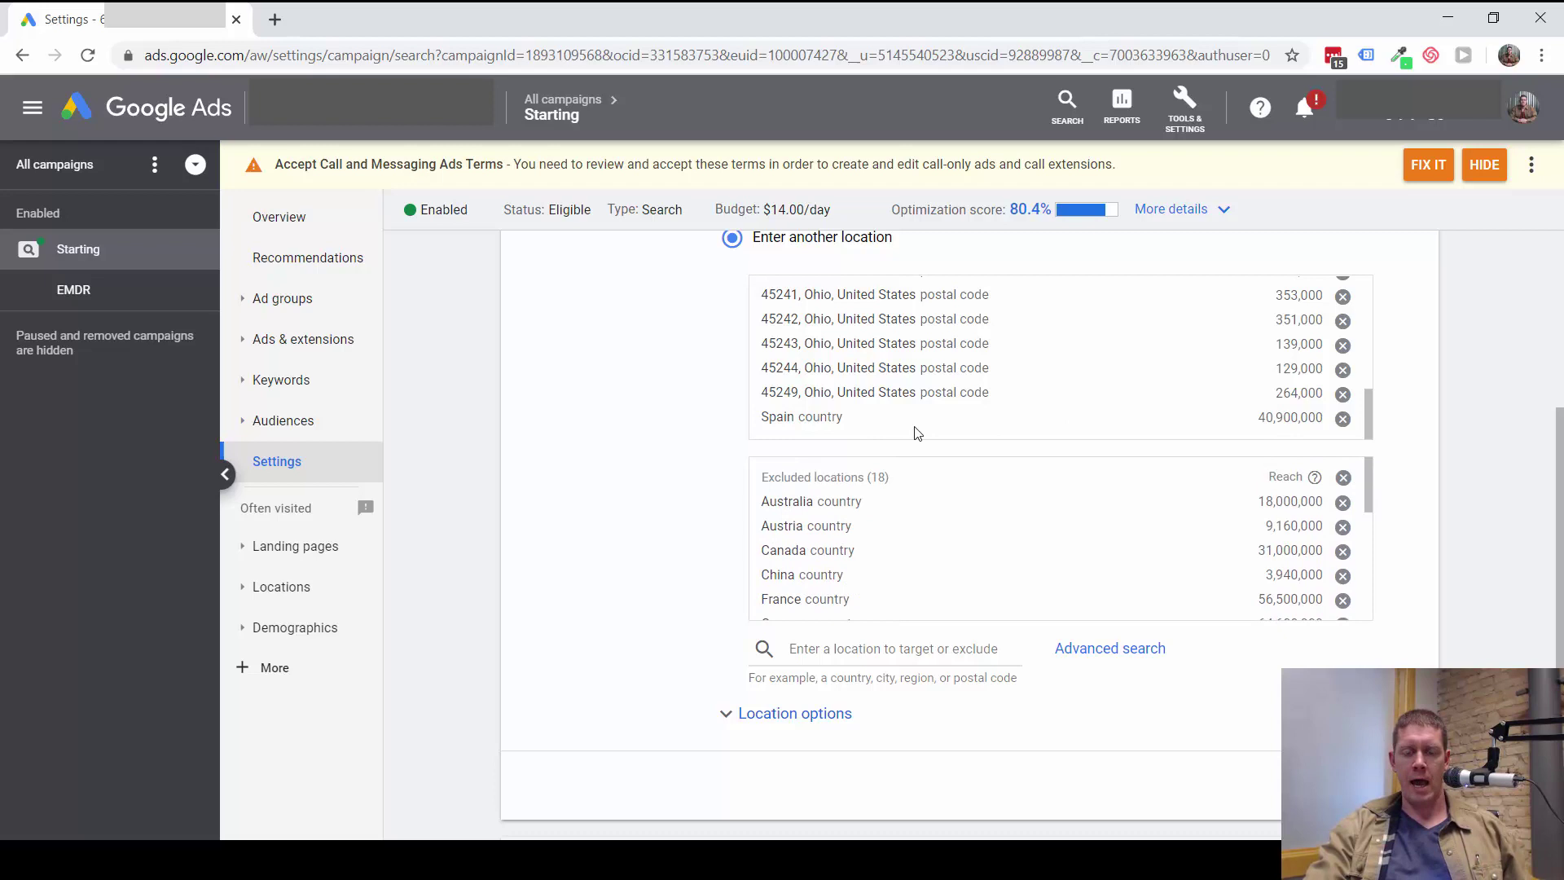
scroll(1422, 506, up, 2)
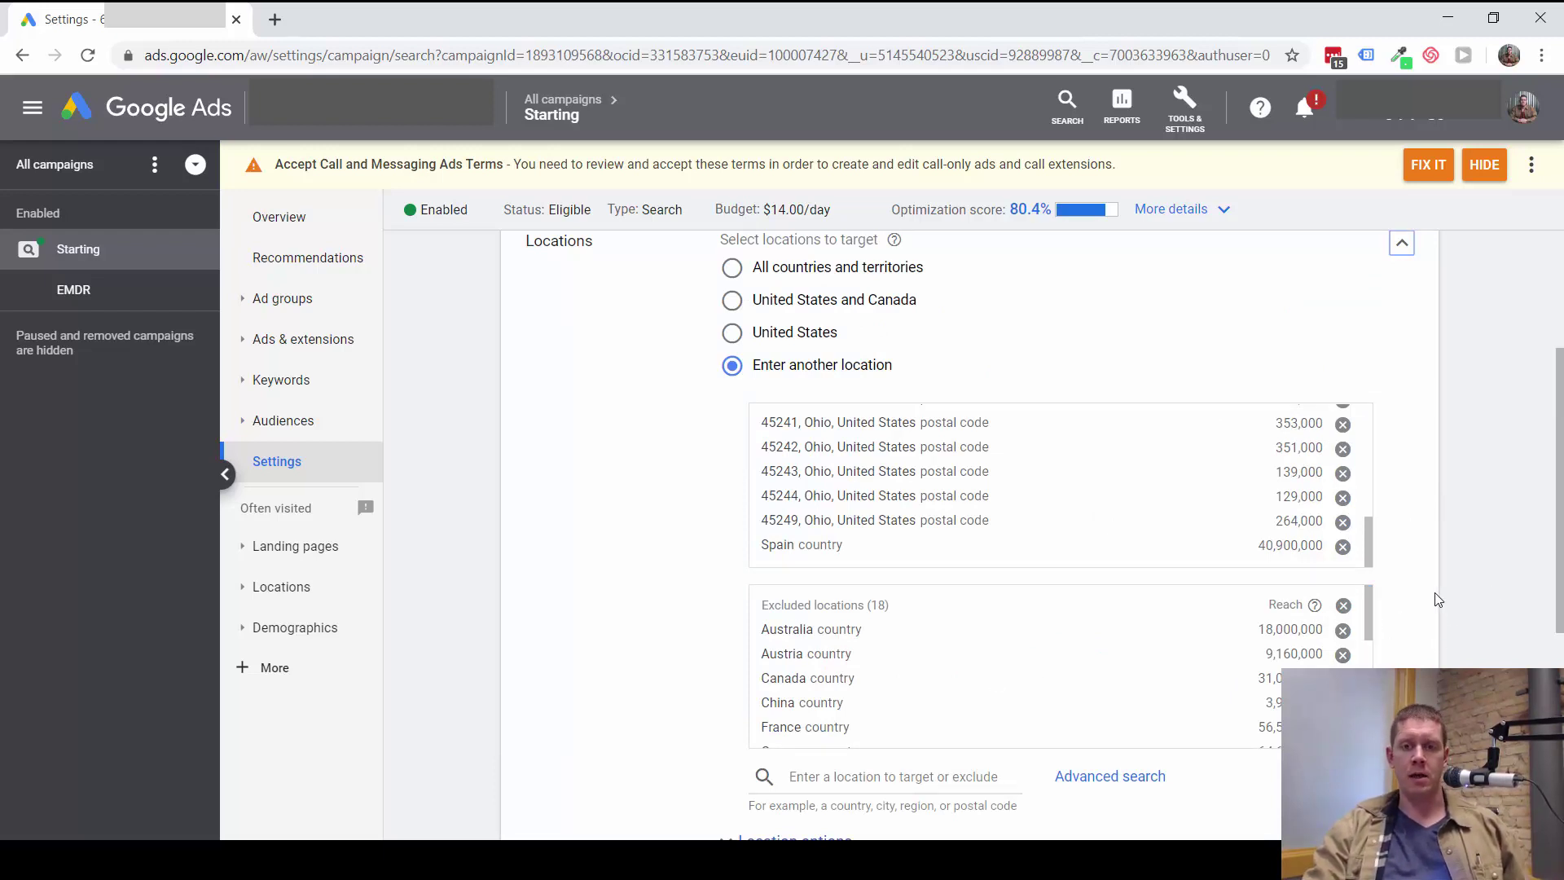
scroll(1433, 550, down, 2)
scroll(1434, 554, up, 2)
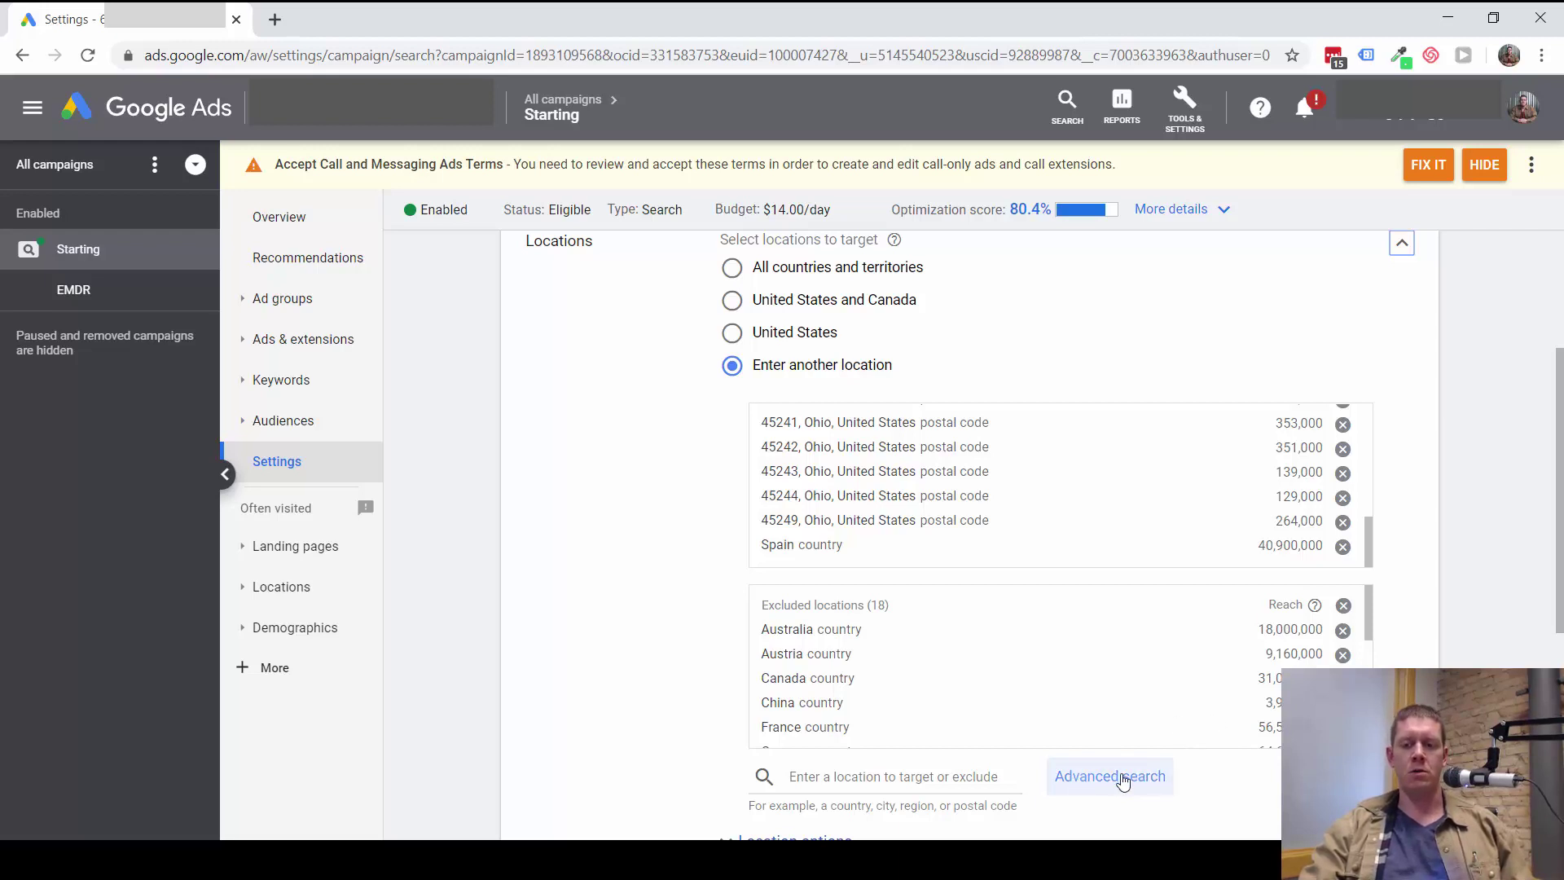
click(1095, 780)
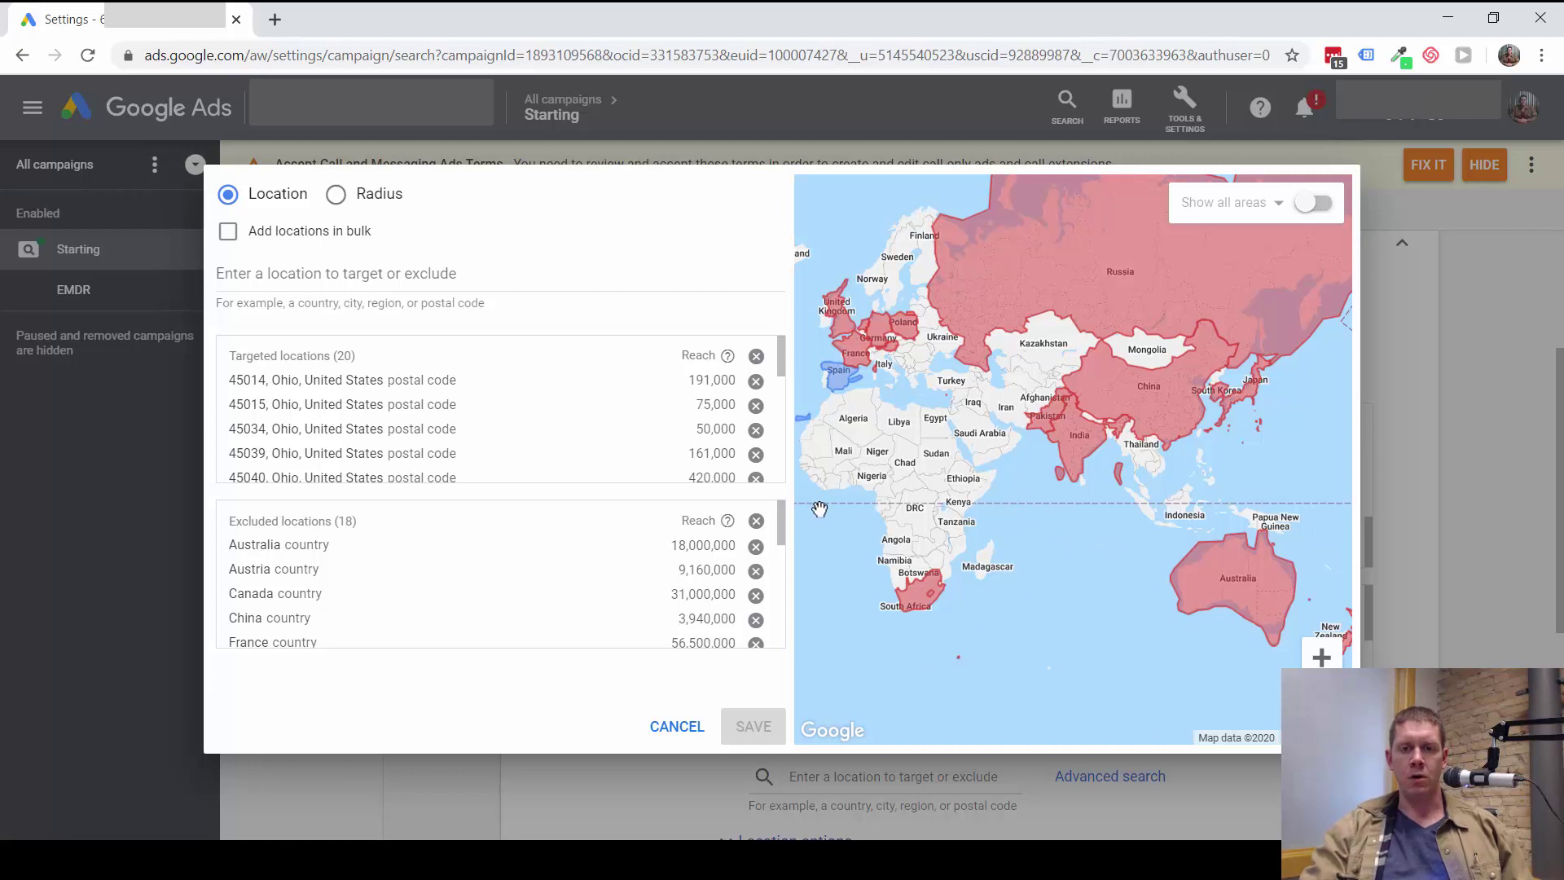
drag(861, 505, 1051, 592)
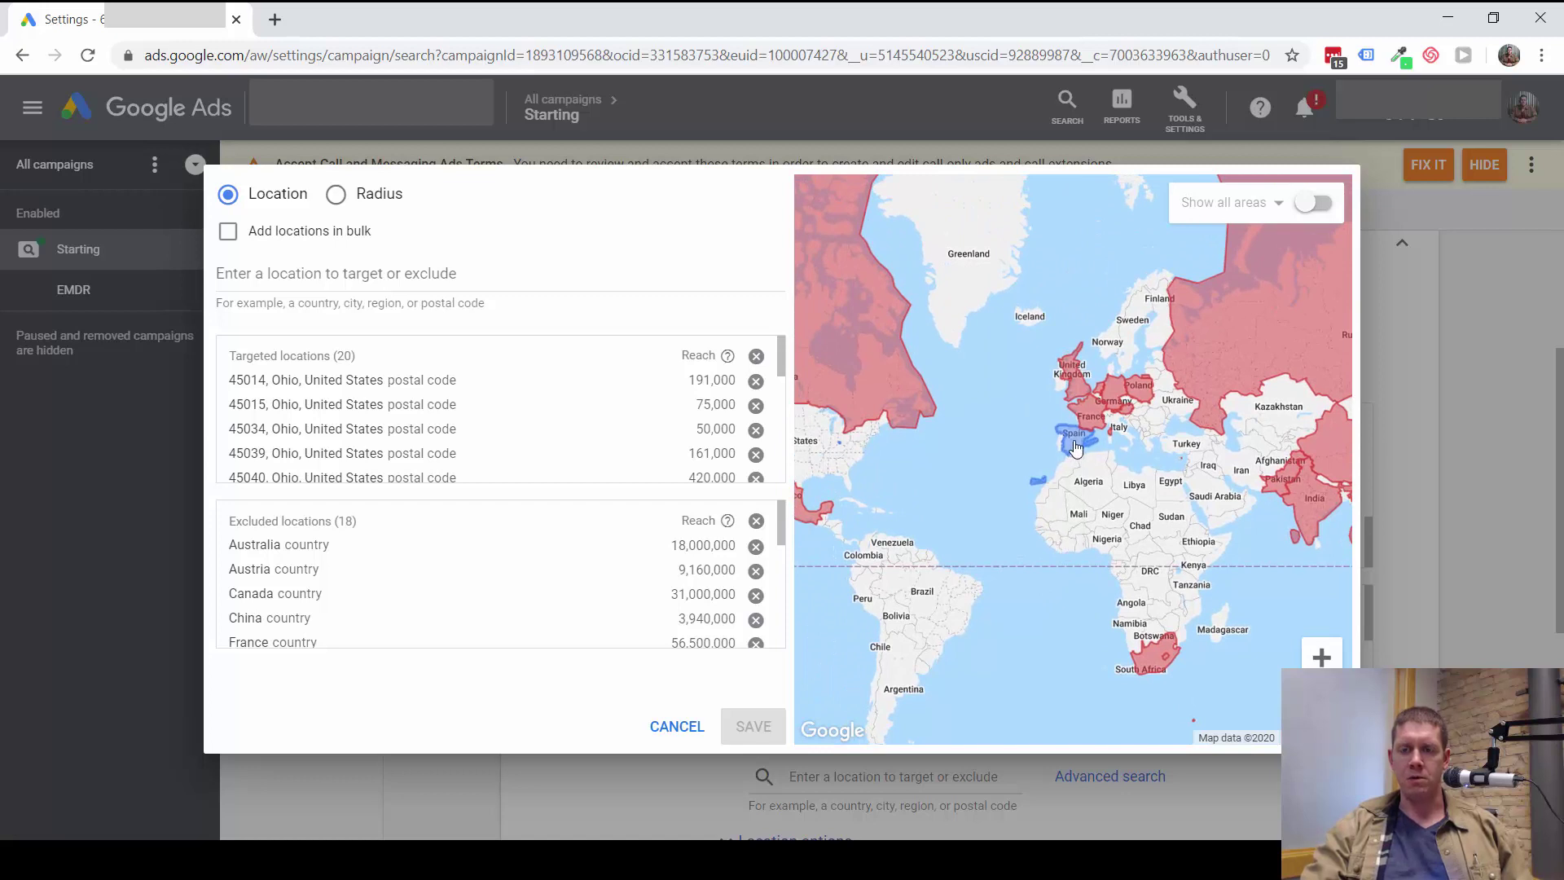
drag(923, 509, 1069, 546)
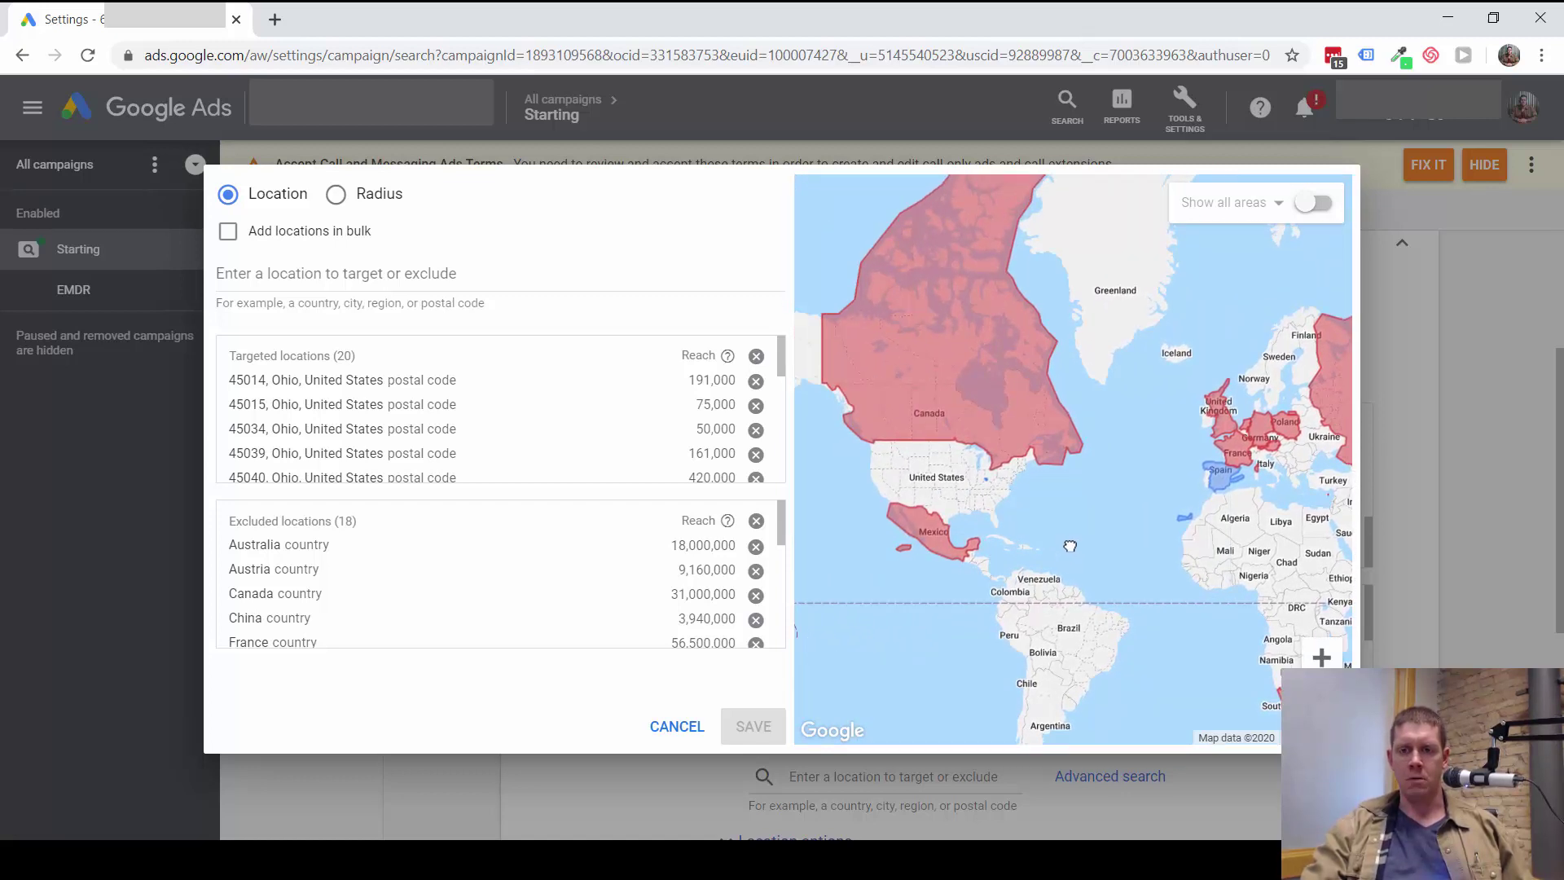
click(1320, 656)
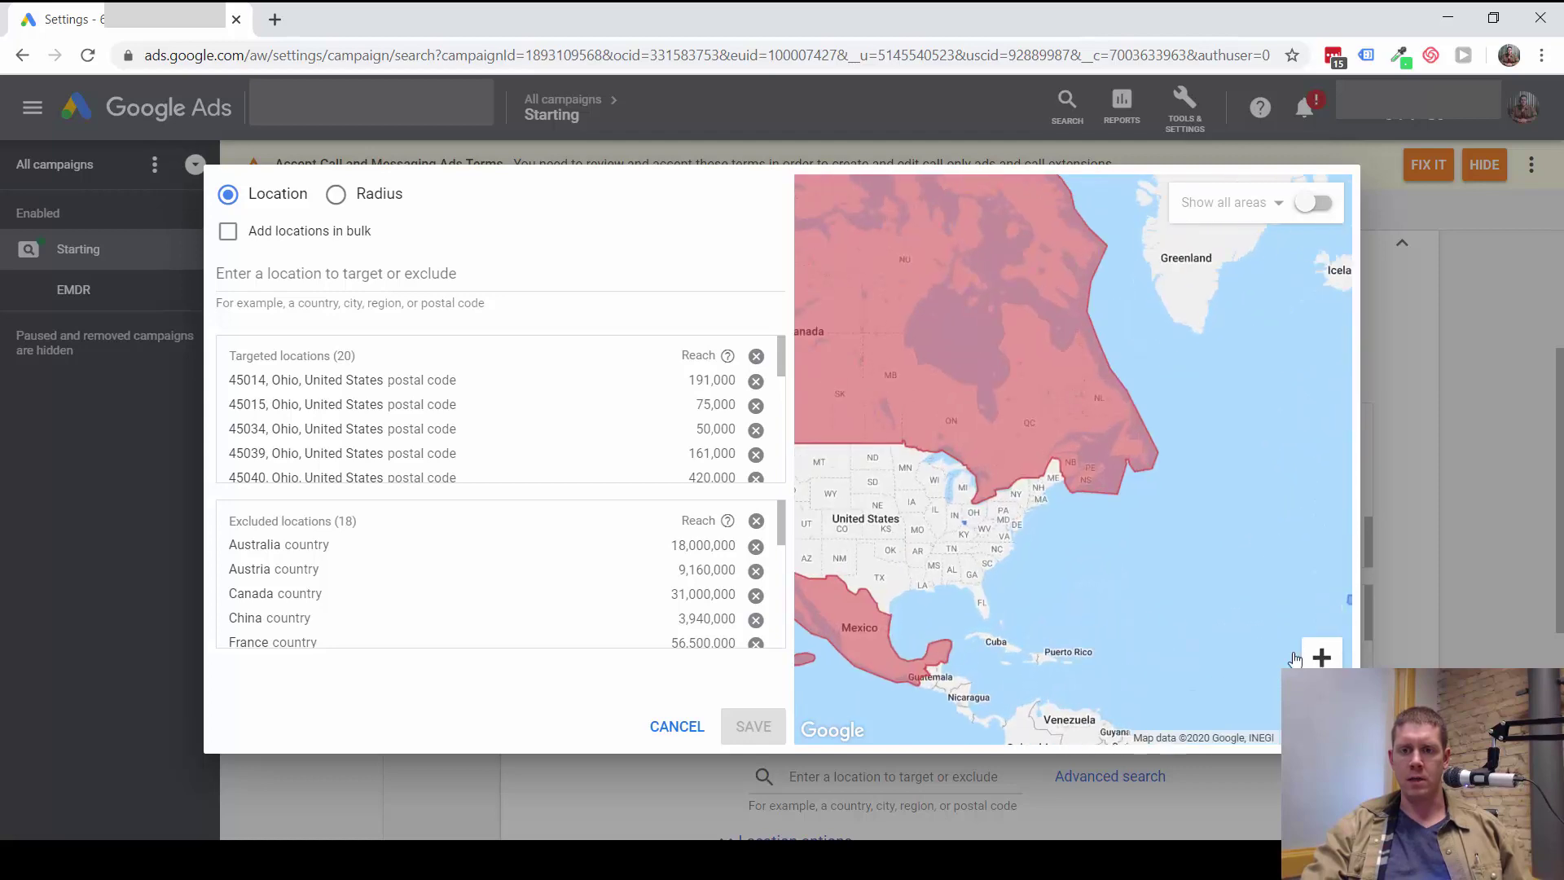
click(1323, 658)
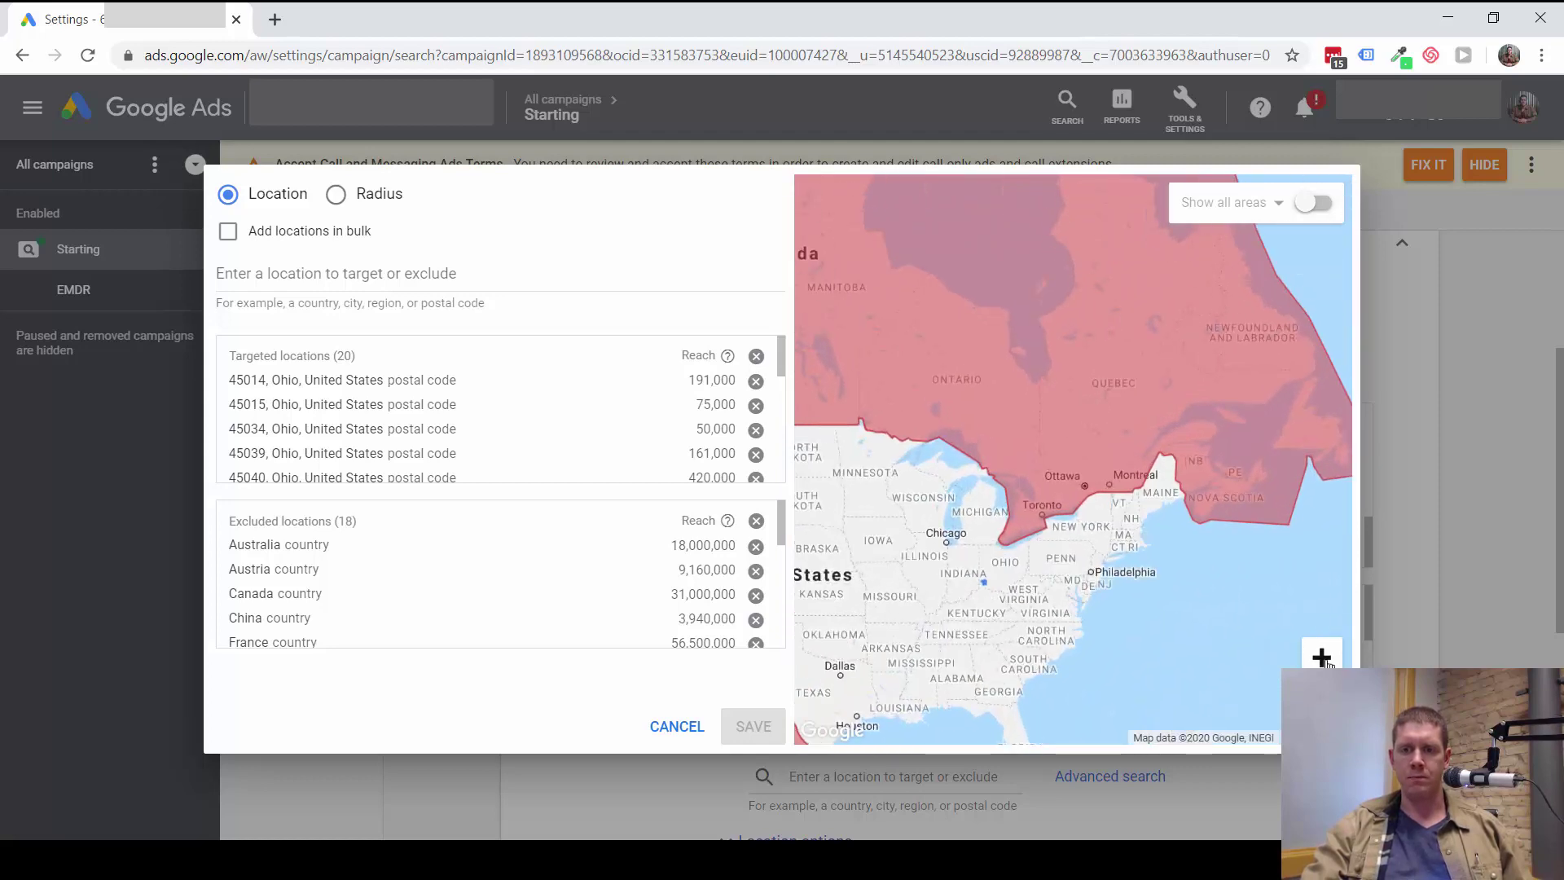
click(1323, 658)
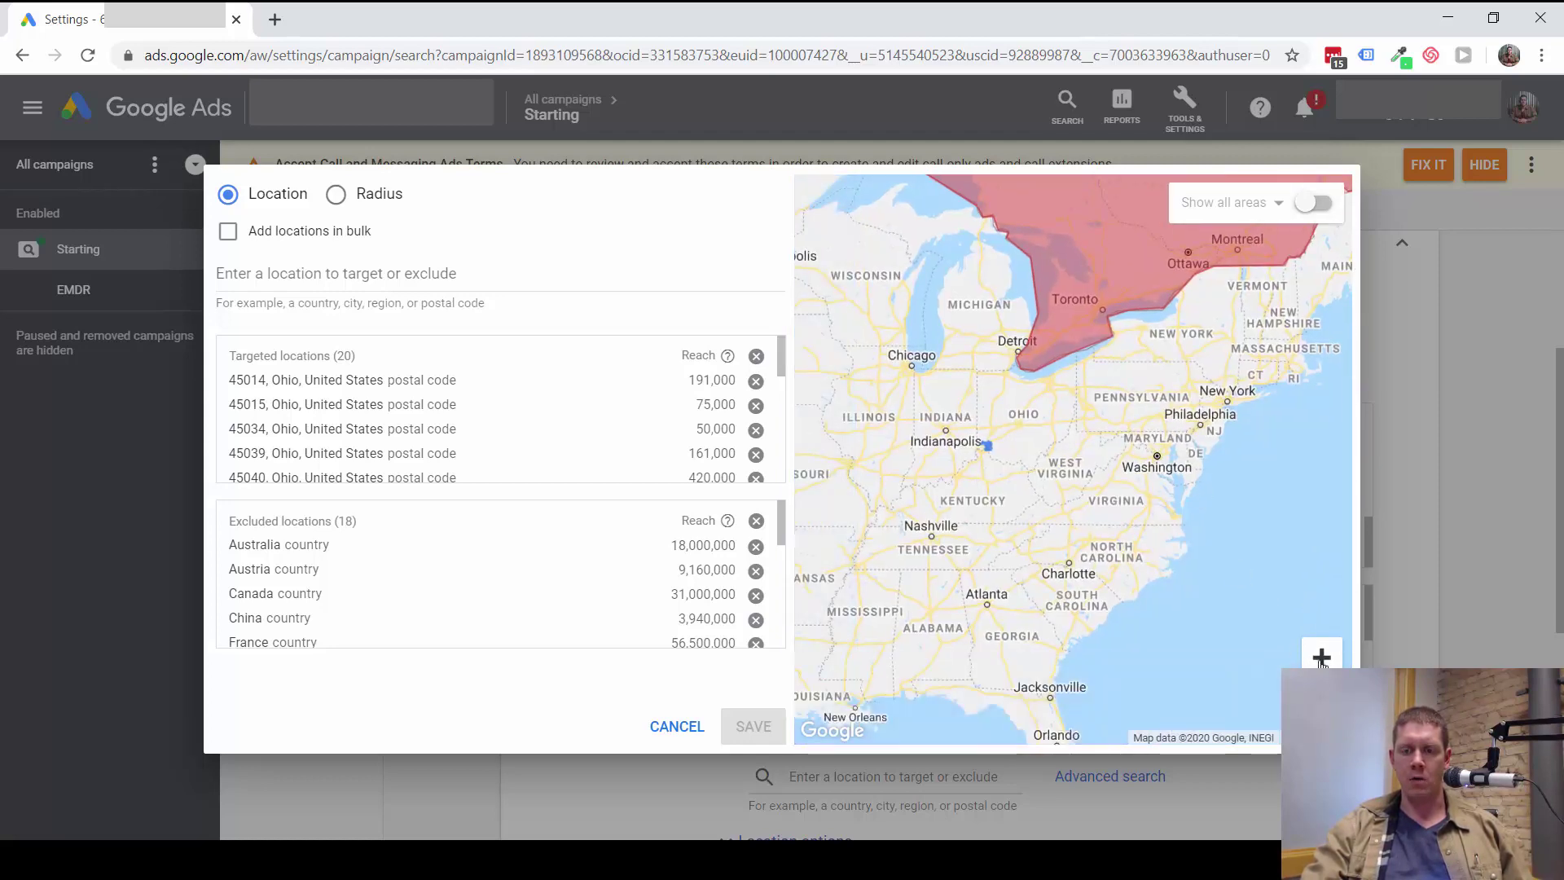
click(1322, 658)
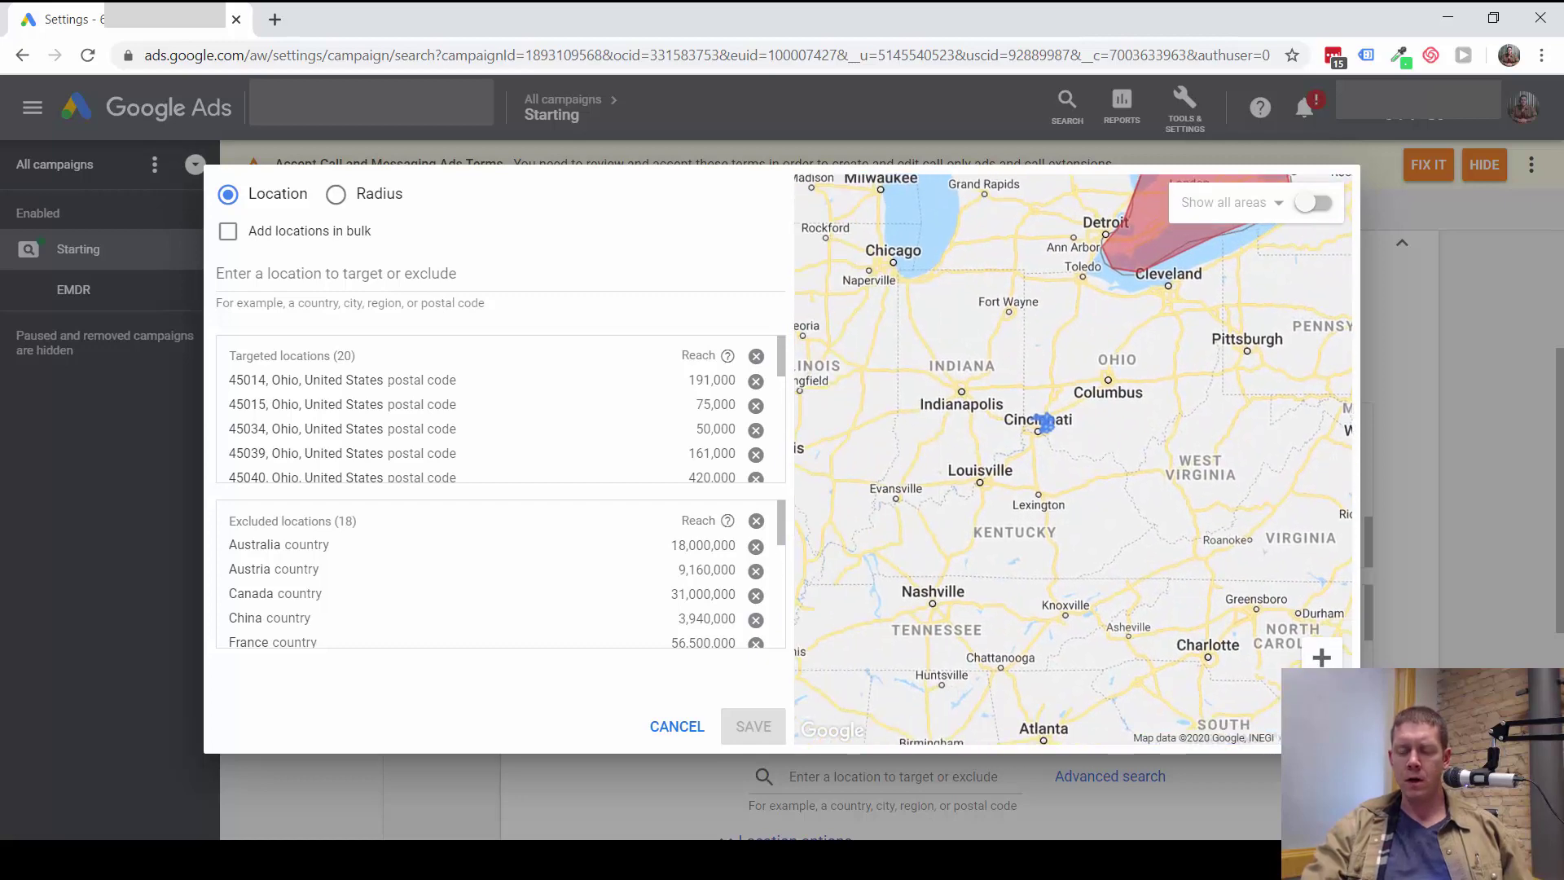
click(1322, 693)
click(1323, 693)
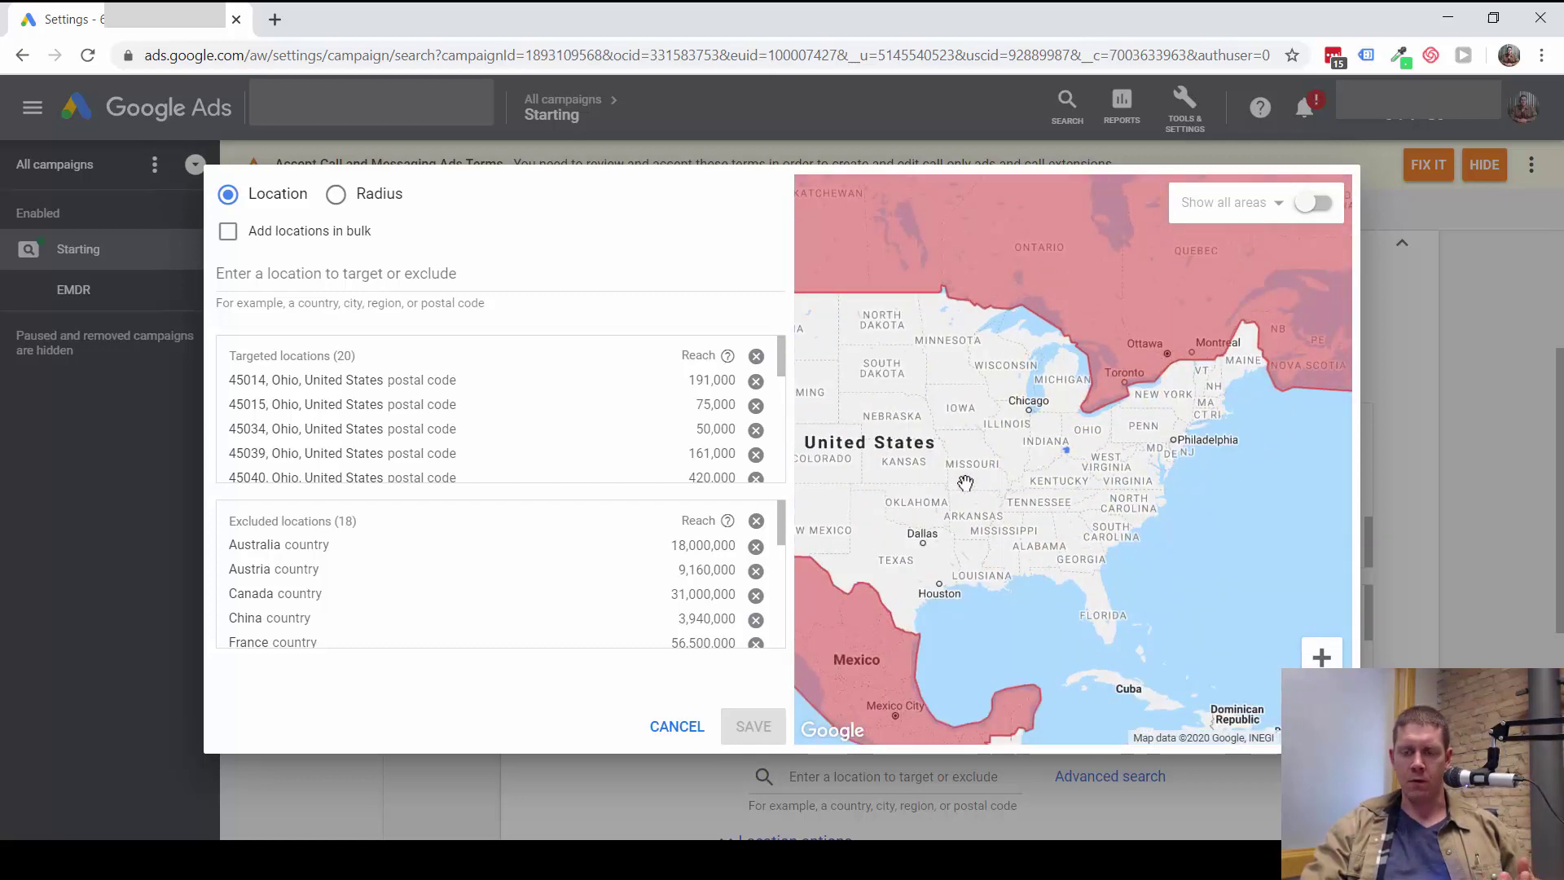
drag(965, 483, 1173, 507)
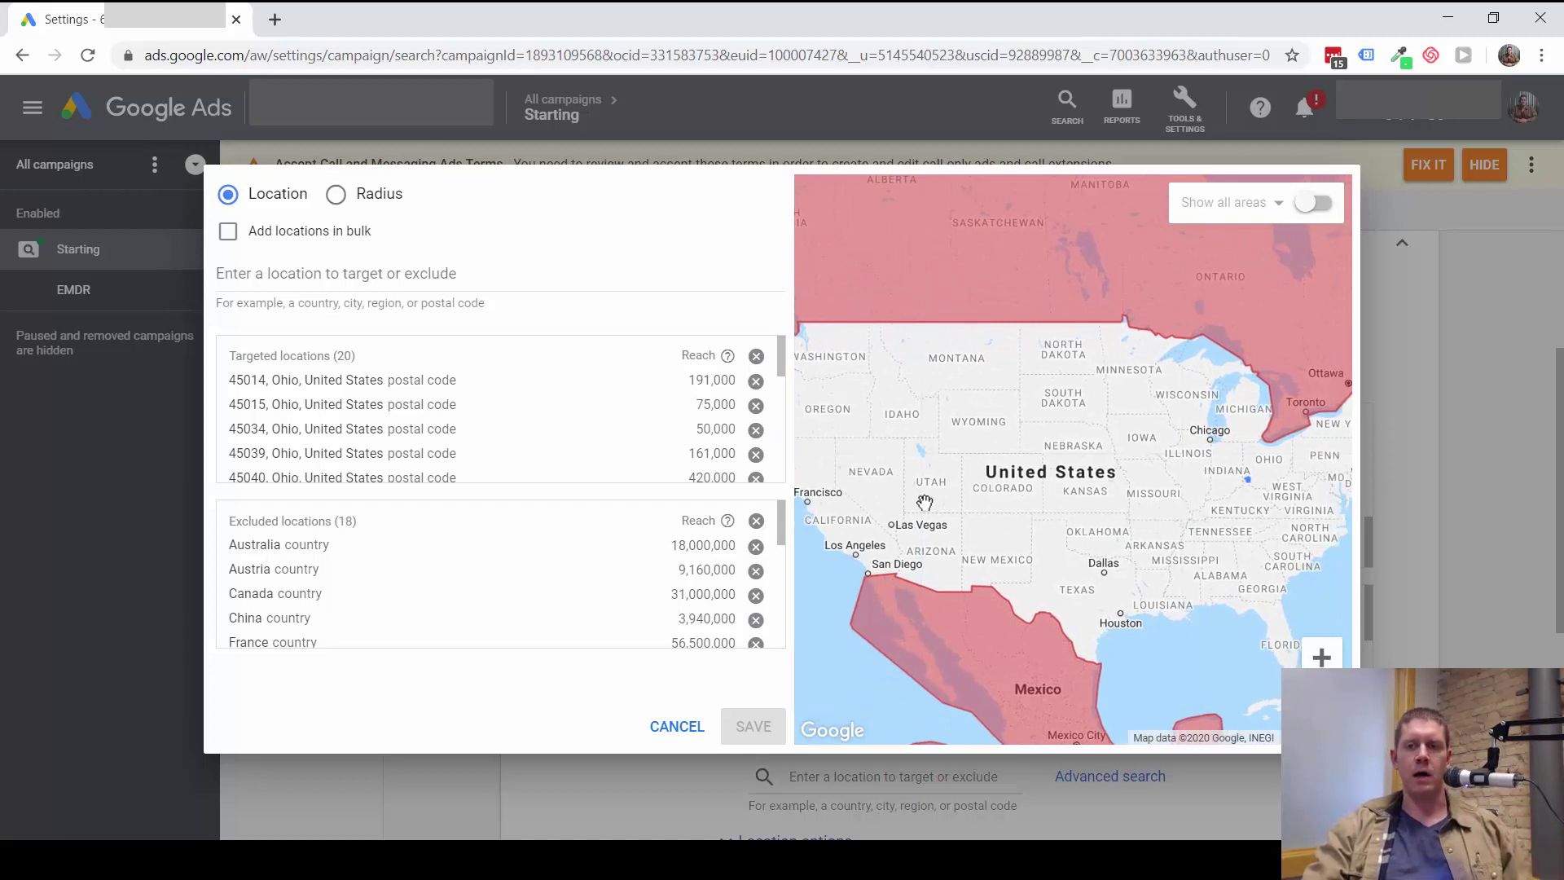
drag(1056, 523, 990, 519)
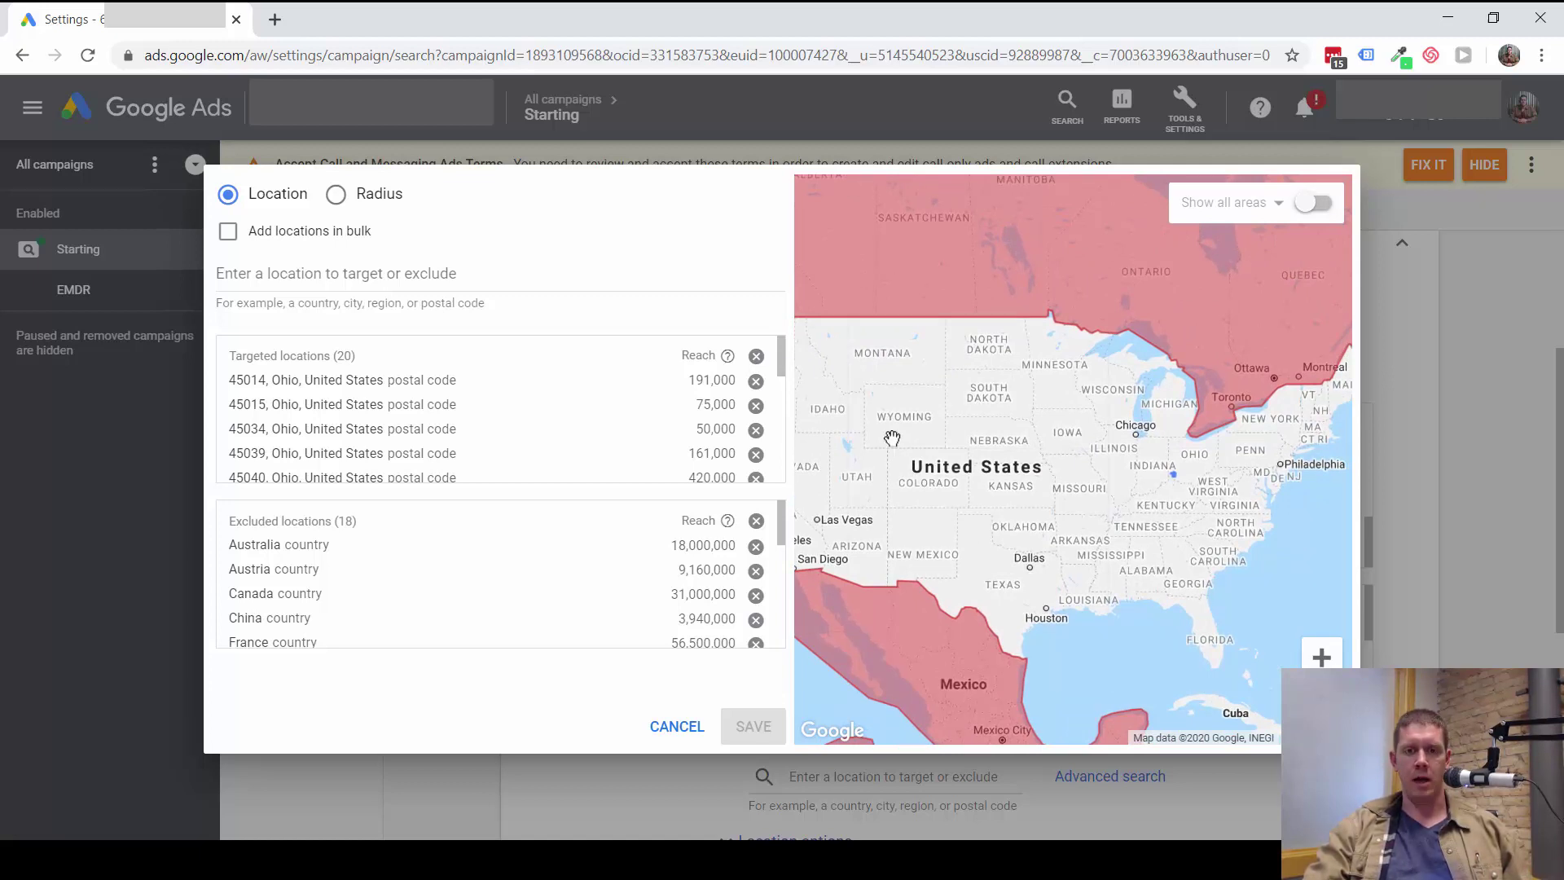
scroll(713, 401, down, 5)
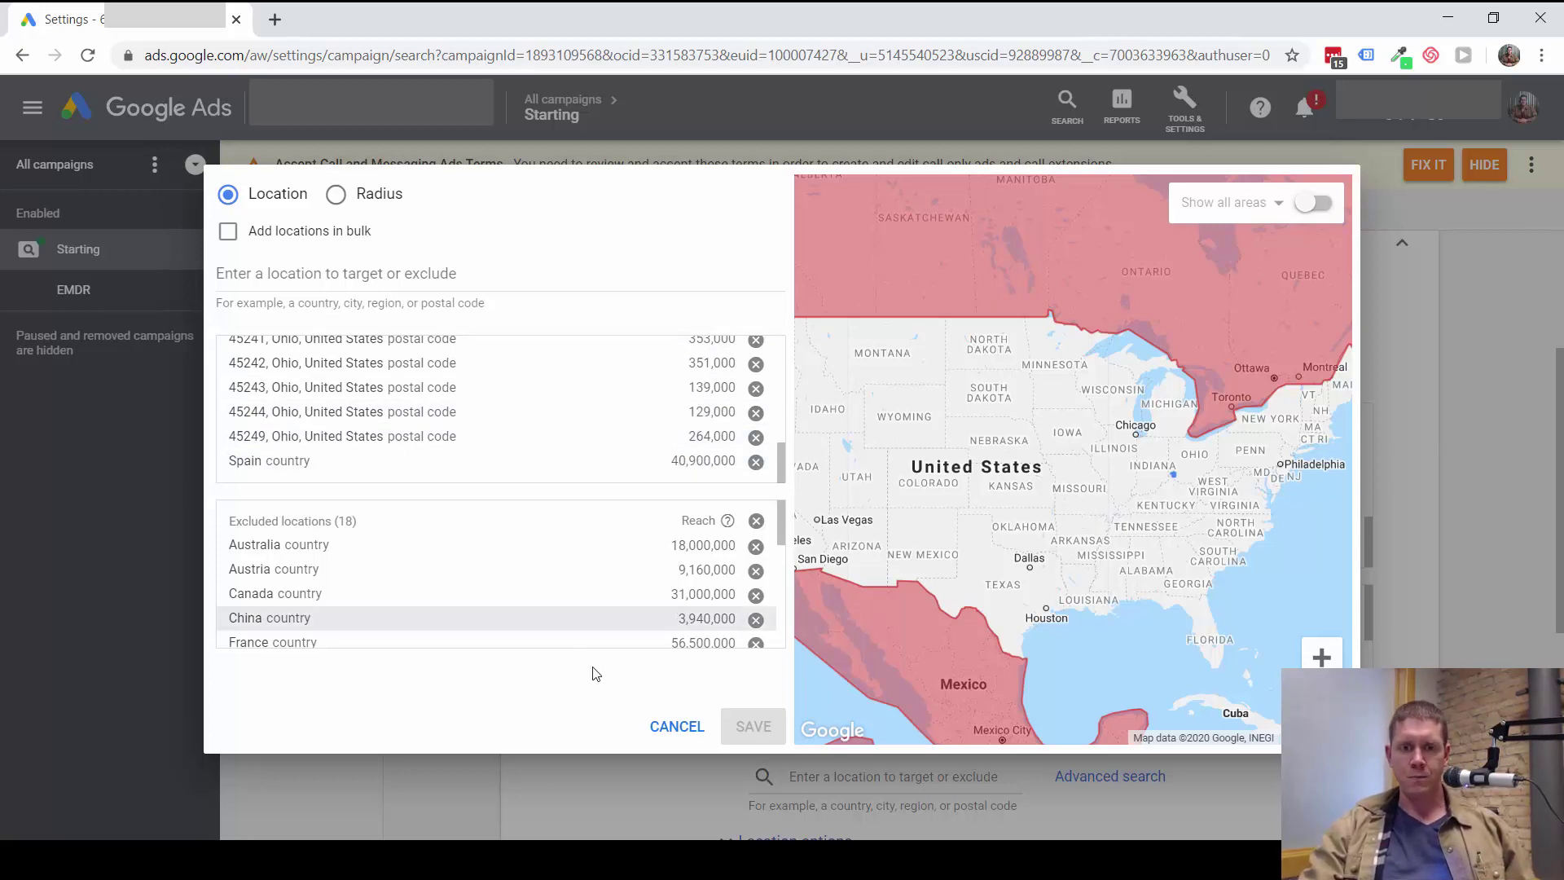
click(663, 725)
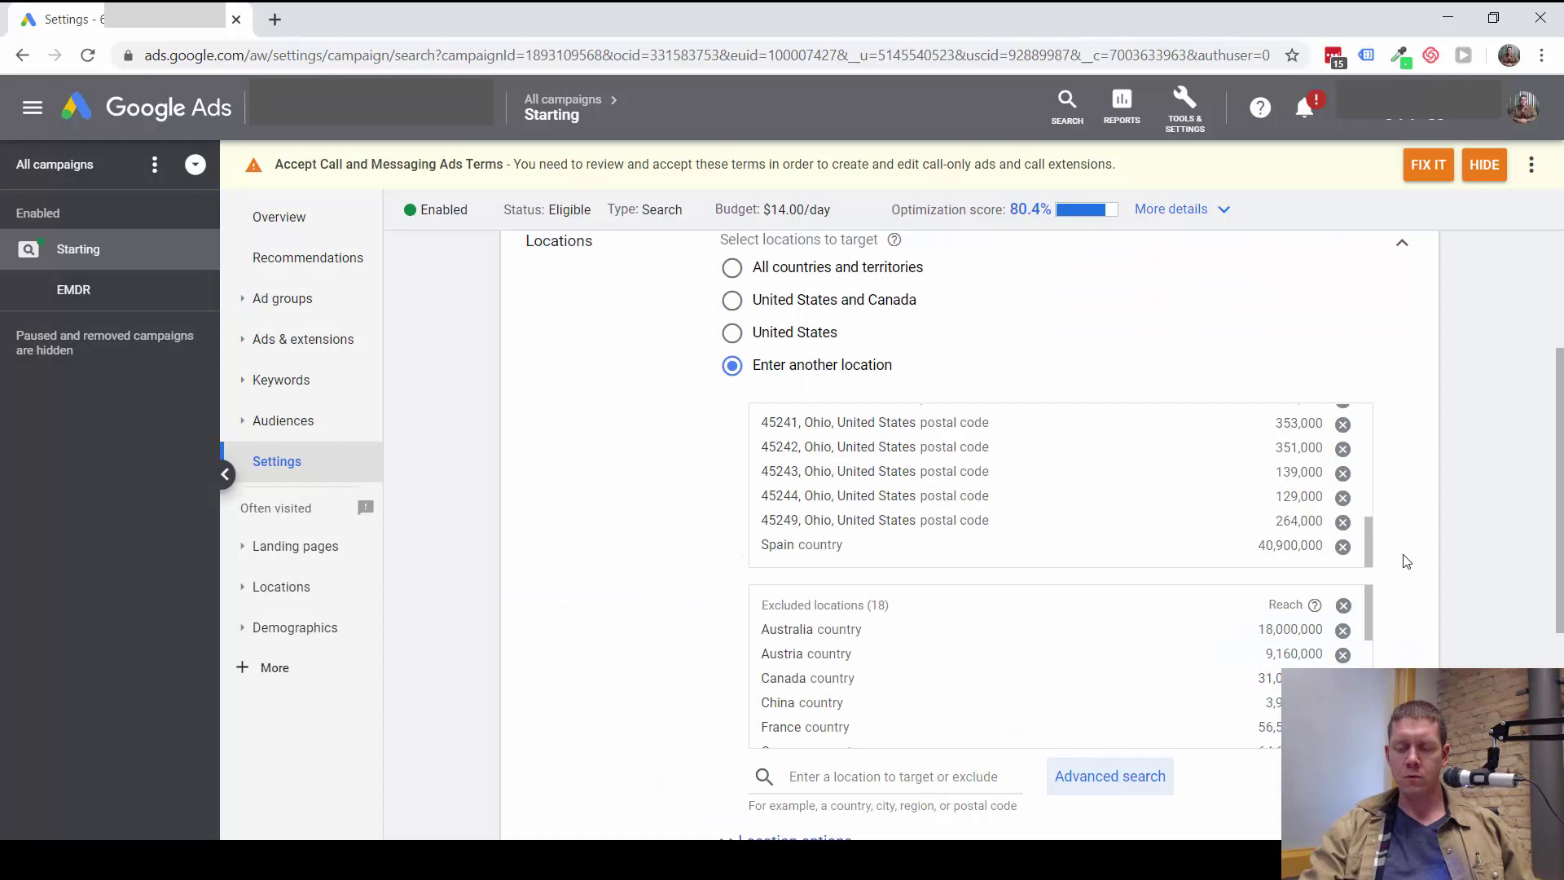
scroll(1384, 442, down, 3)
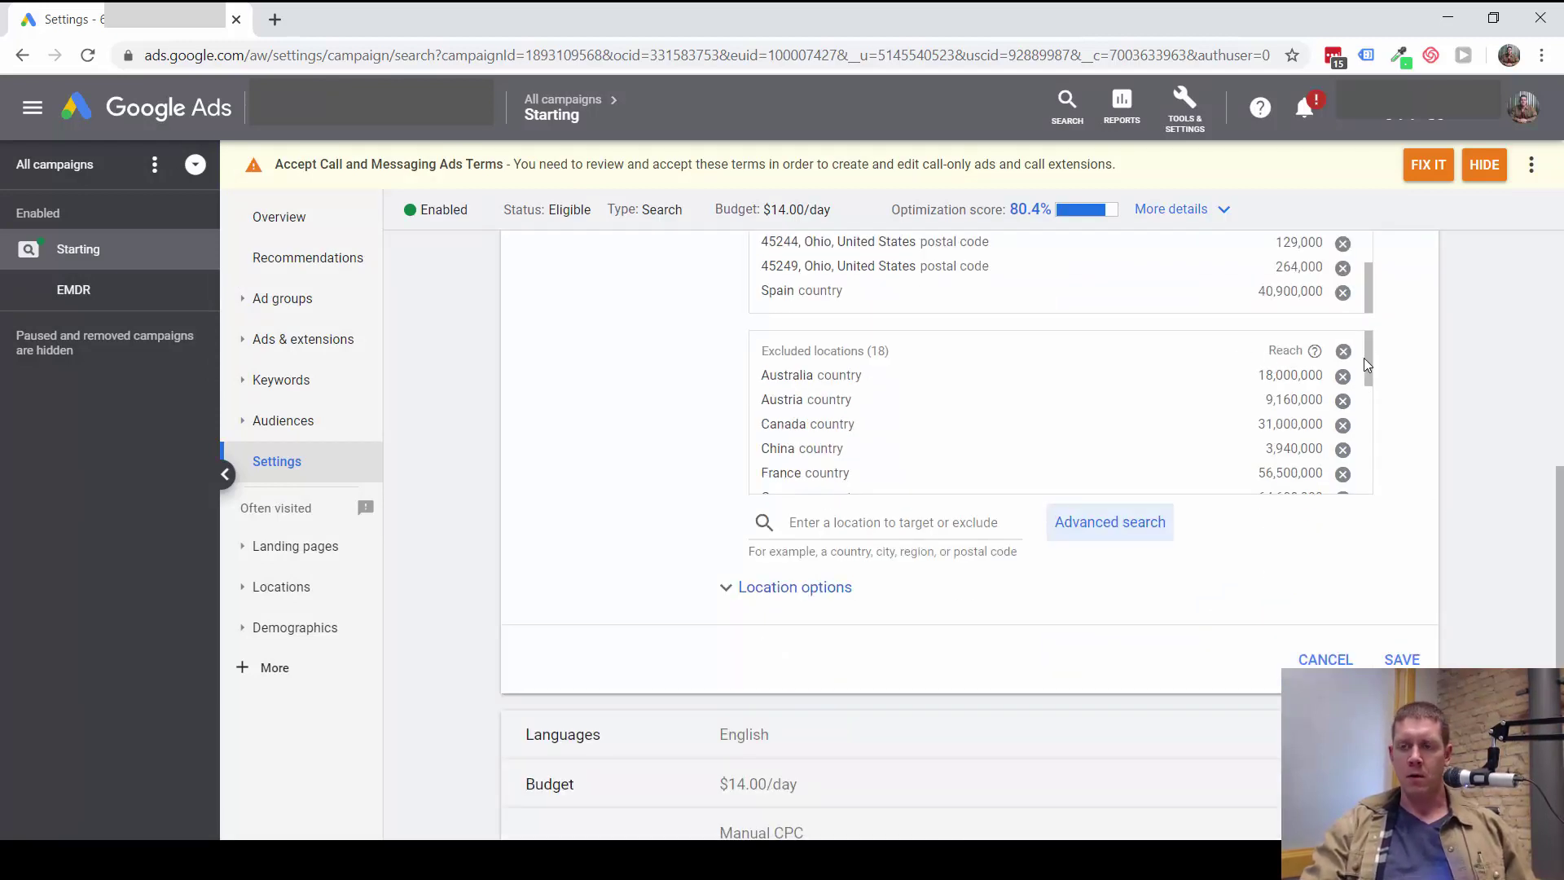
drag(1369, 362, 1367, 461)
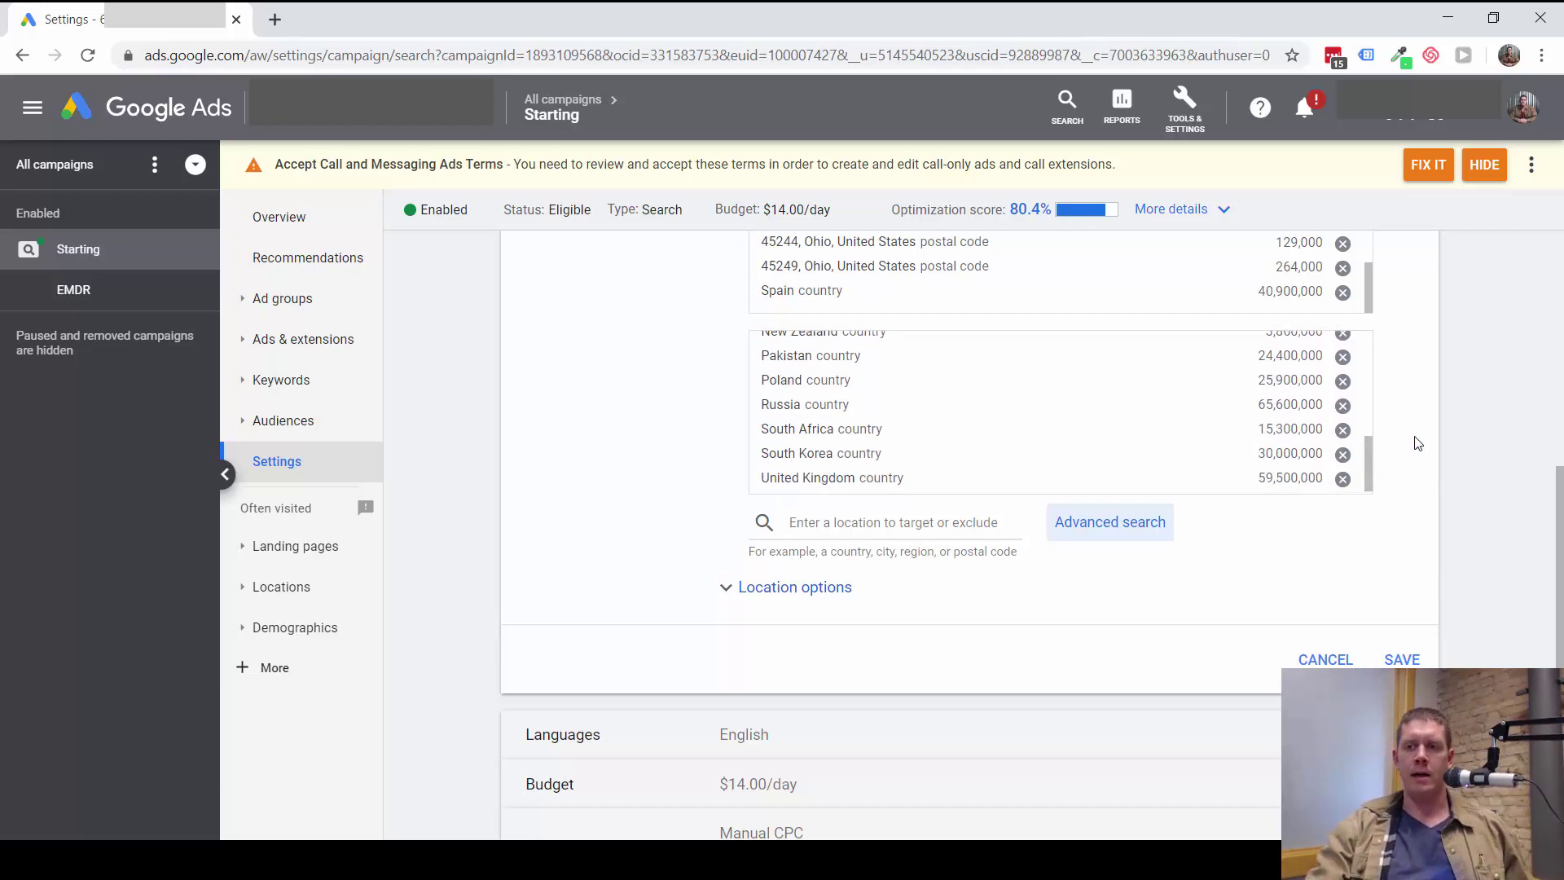
scroll(1408, 440, down, 2)
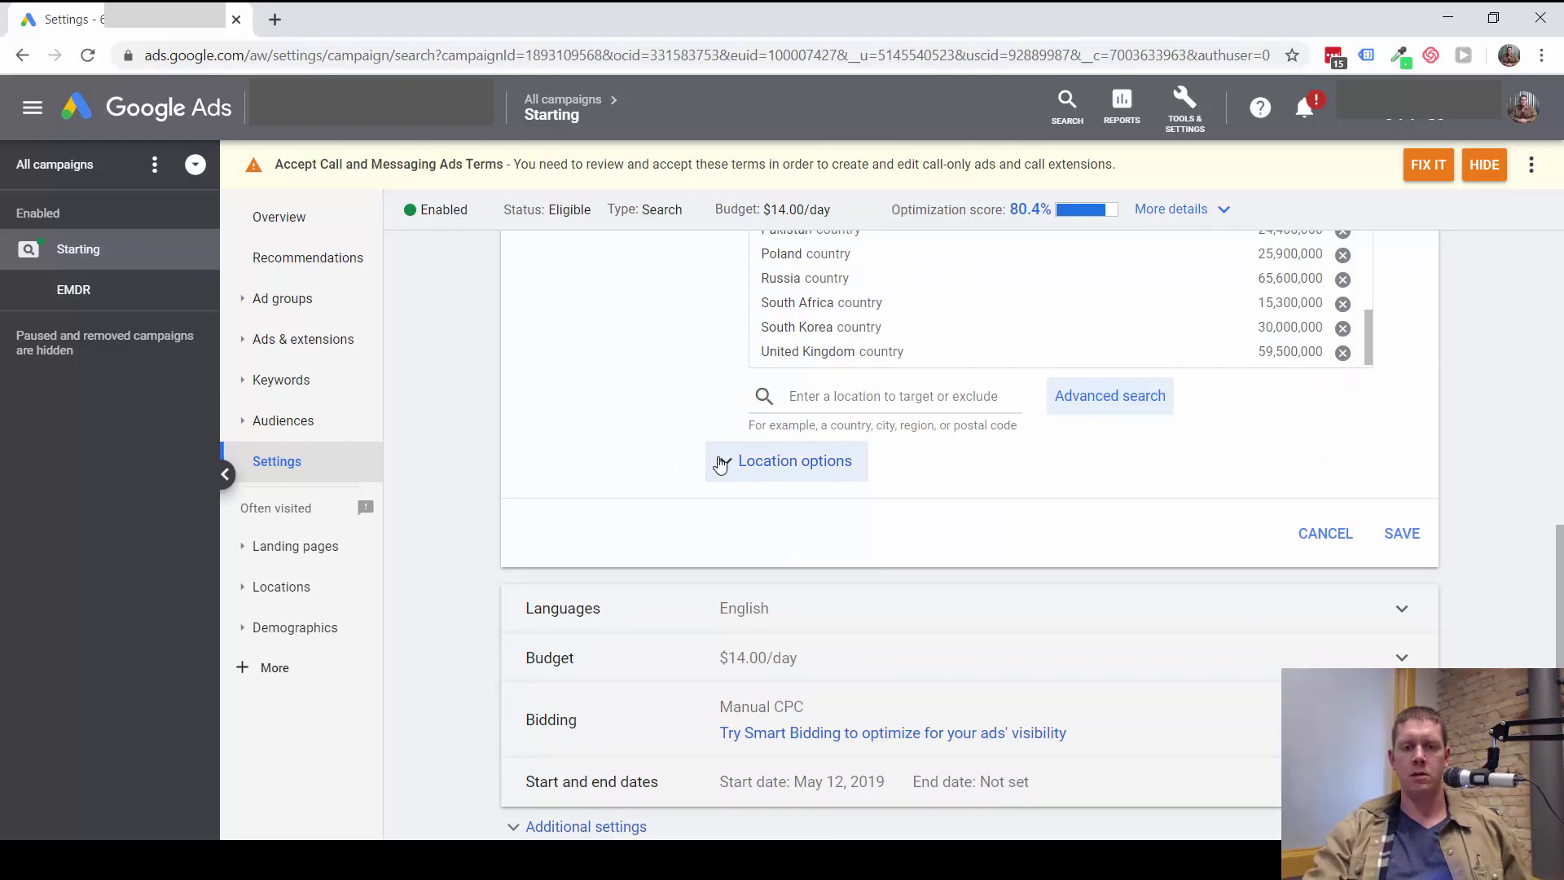
Step: Expand Location options under Locations to show the Target and Exclude choices
click(746, 464)
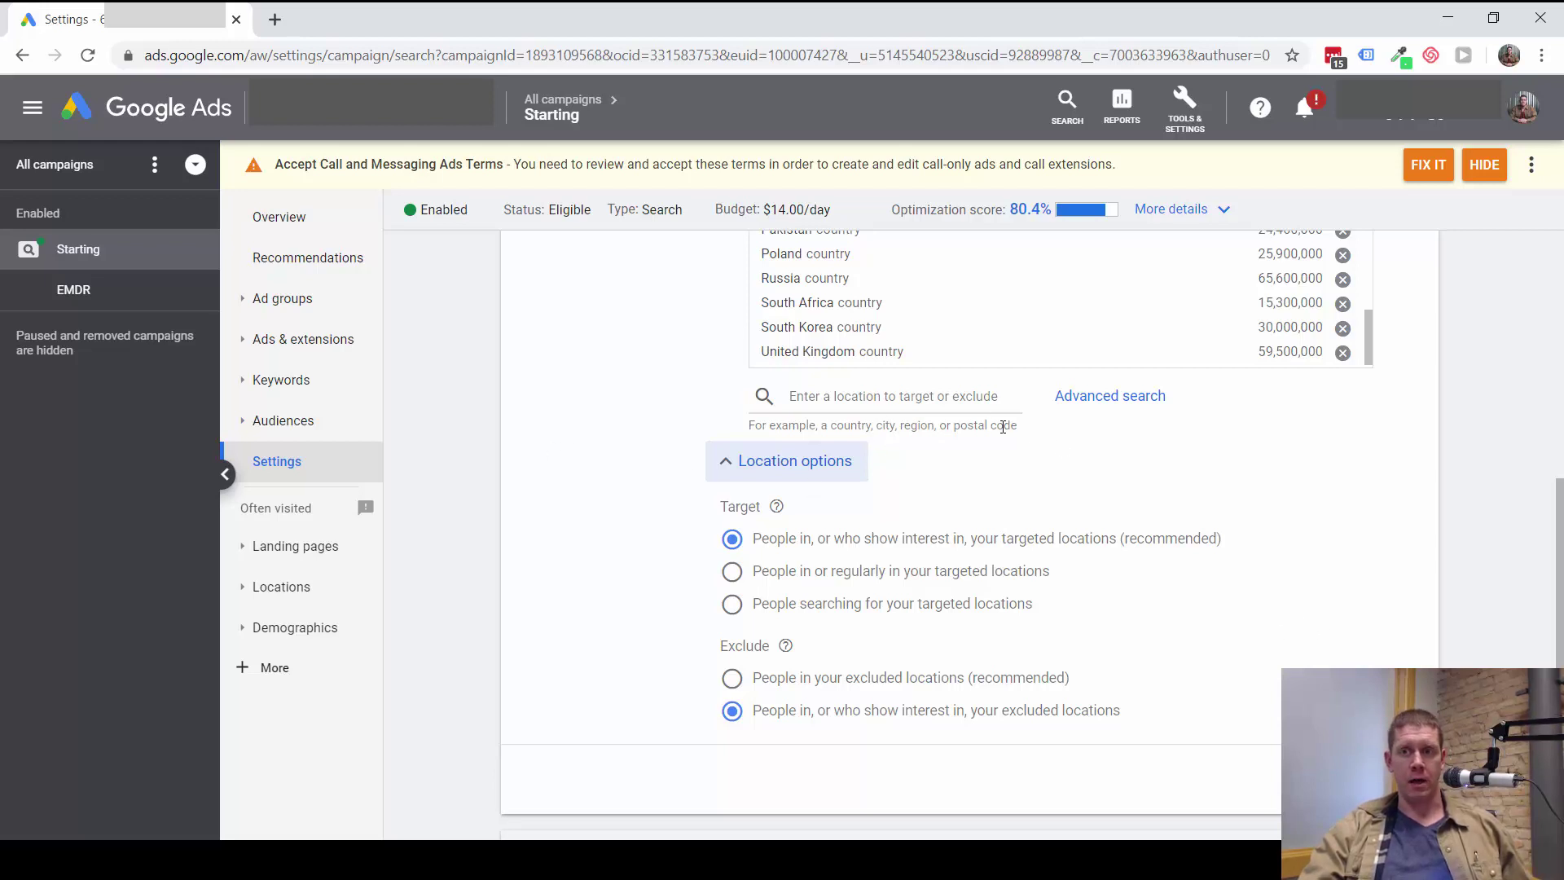
scroll(681, 402, up, 9)
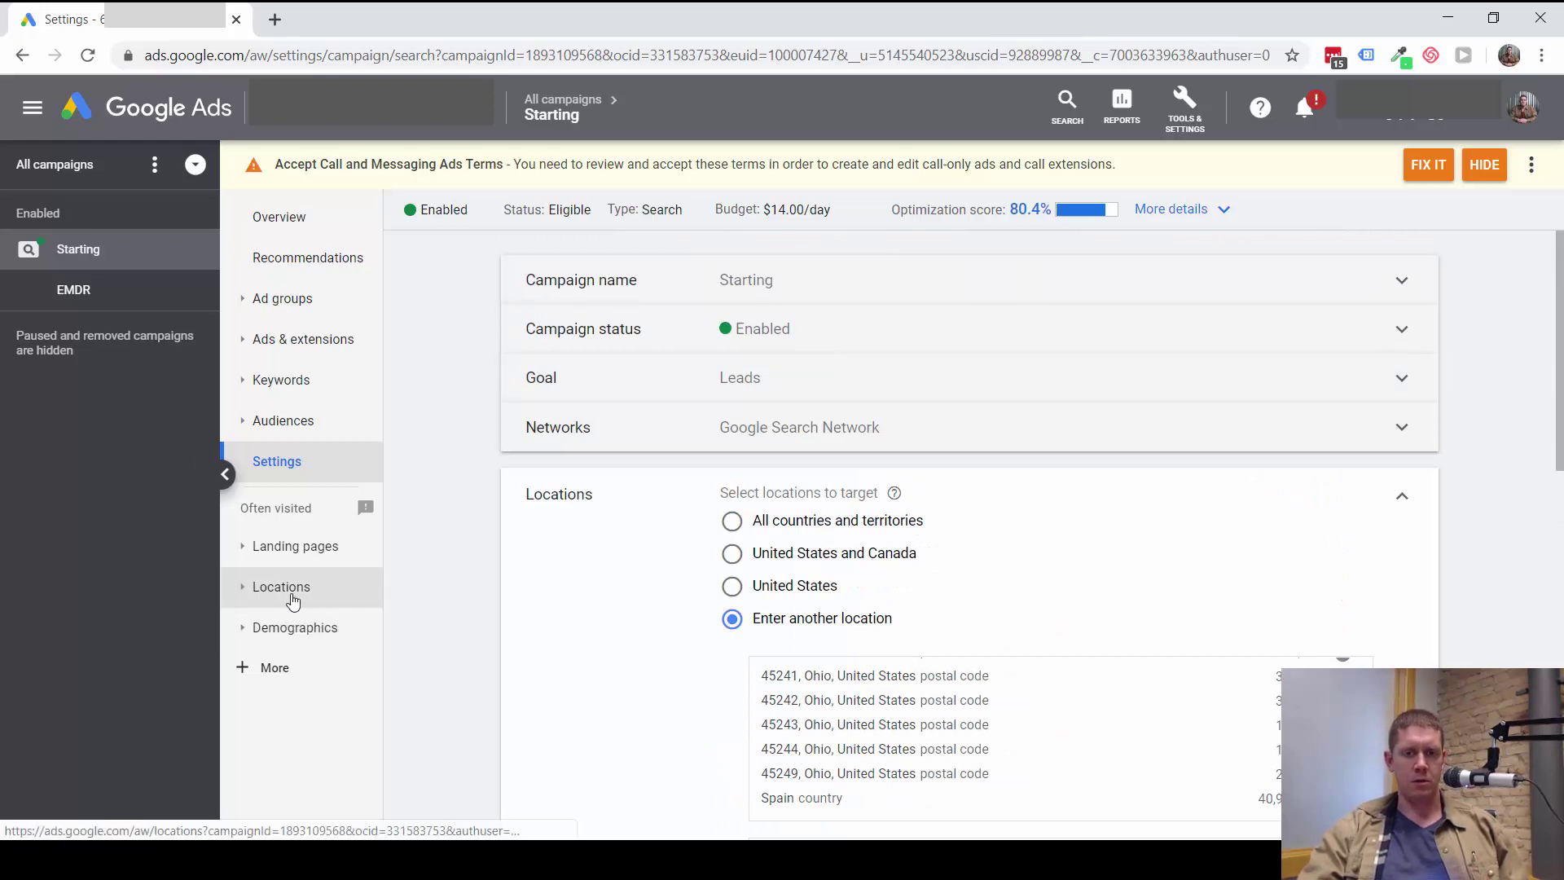
Step: Show the user location report for All time (Dec 8, 2013 – Mar 27, 2020)
click(292, 599)
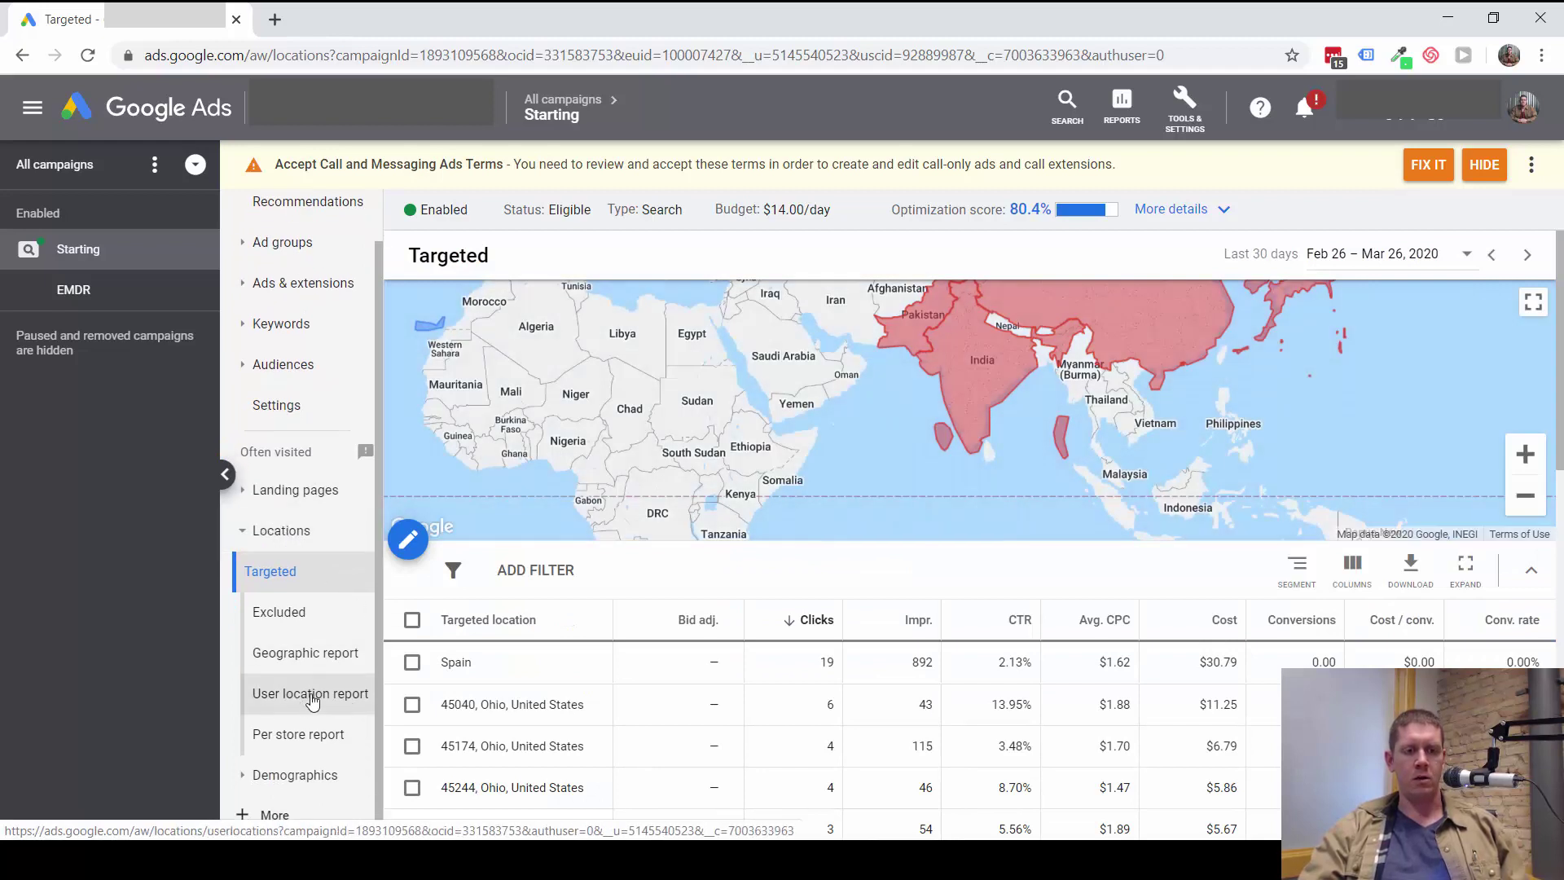
click(312, 700)
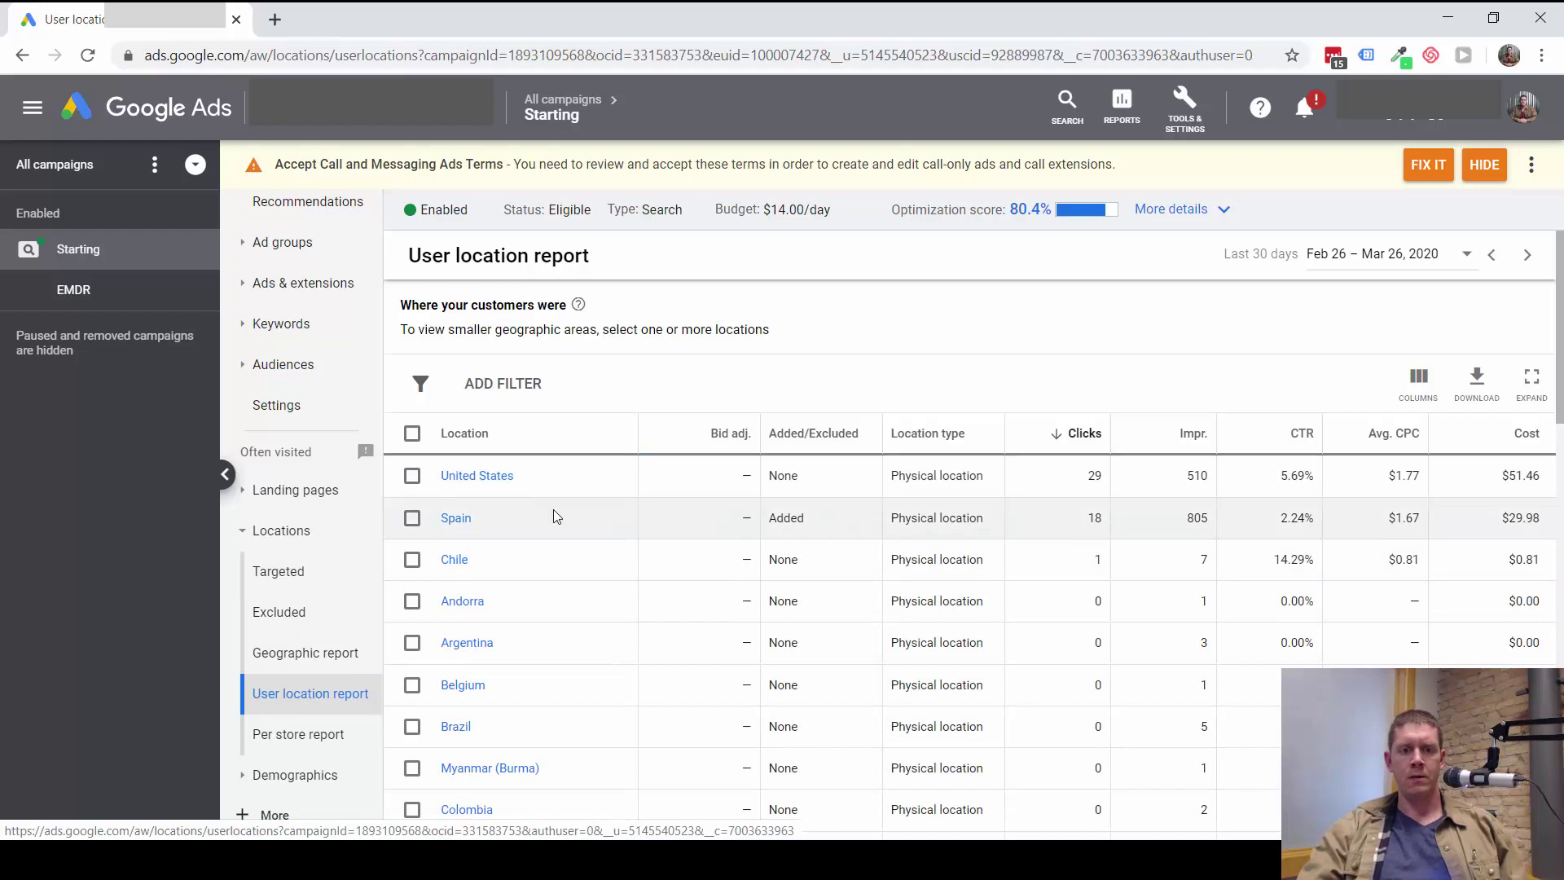
scroll(659, 575, down, 9)
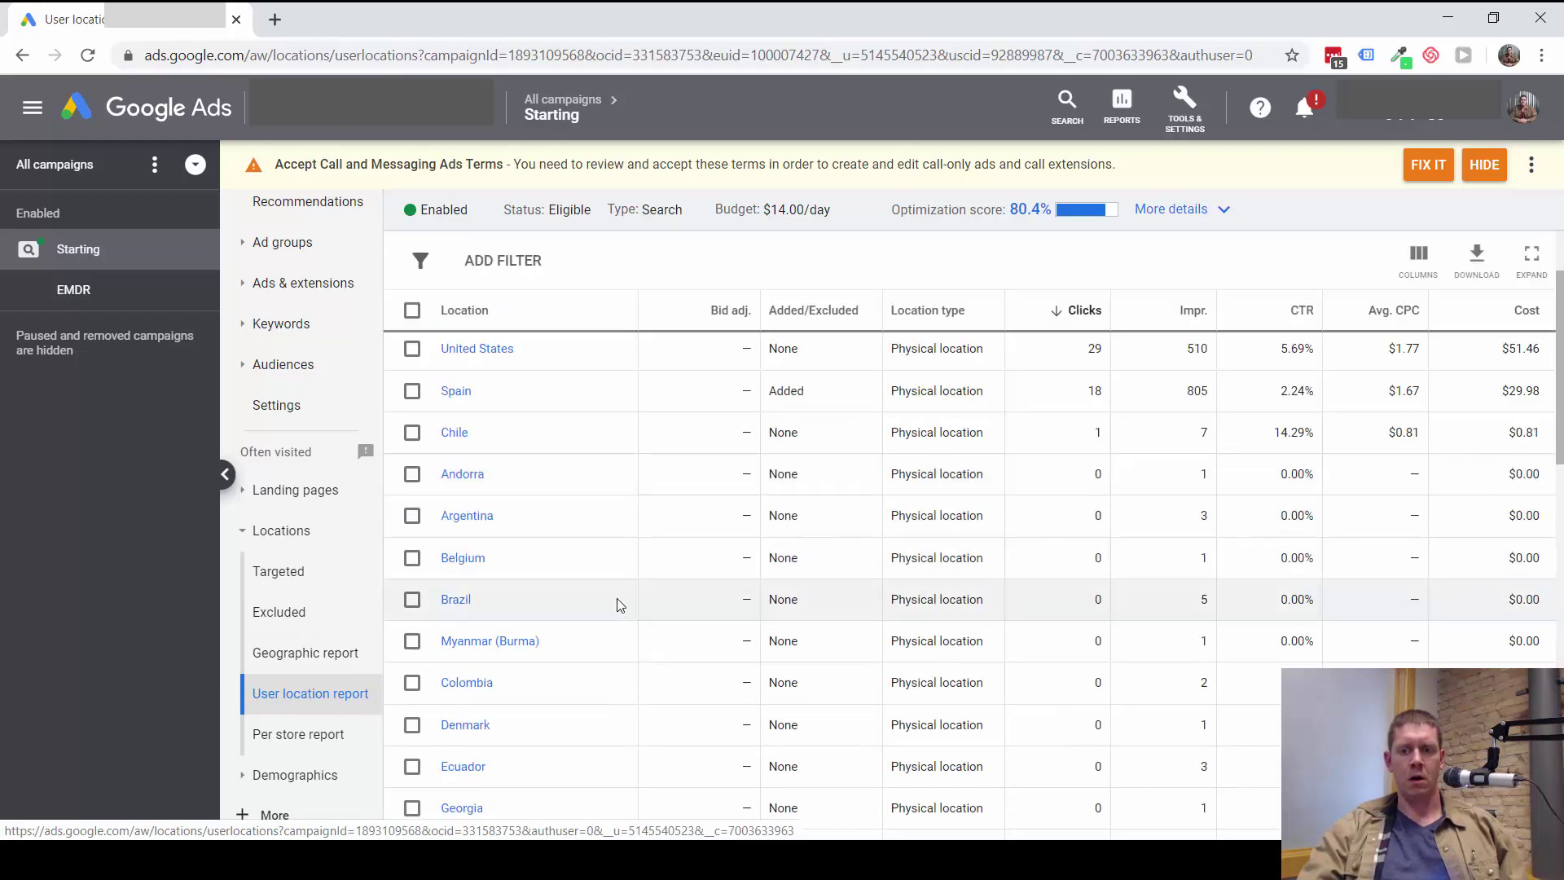
scroll(676, 570, up, 9)
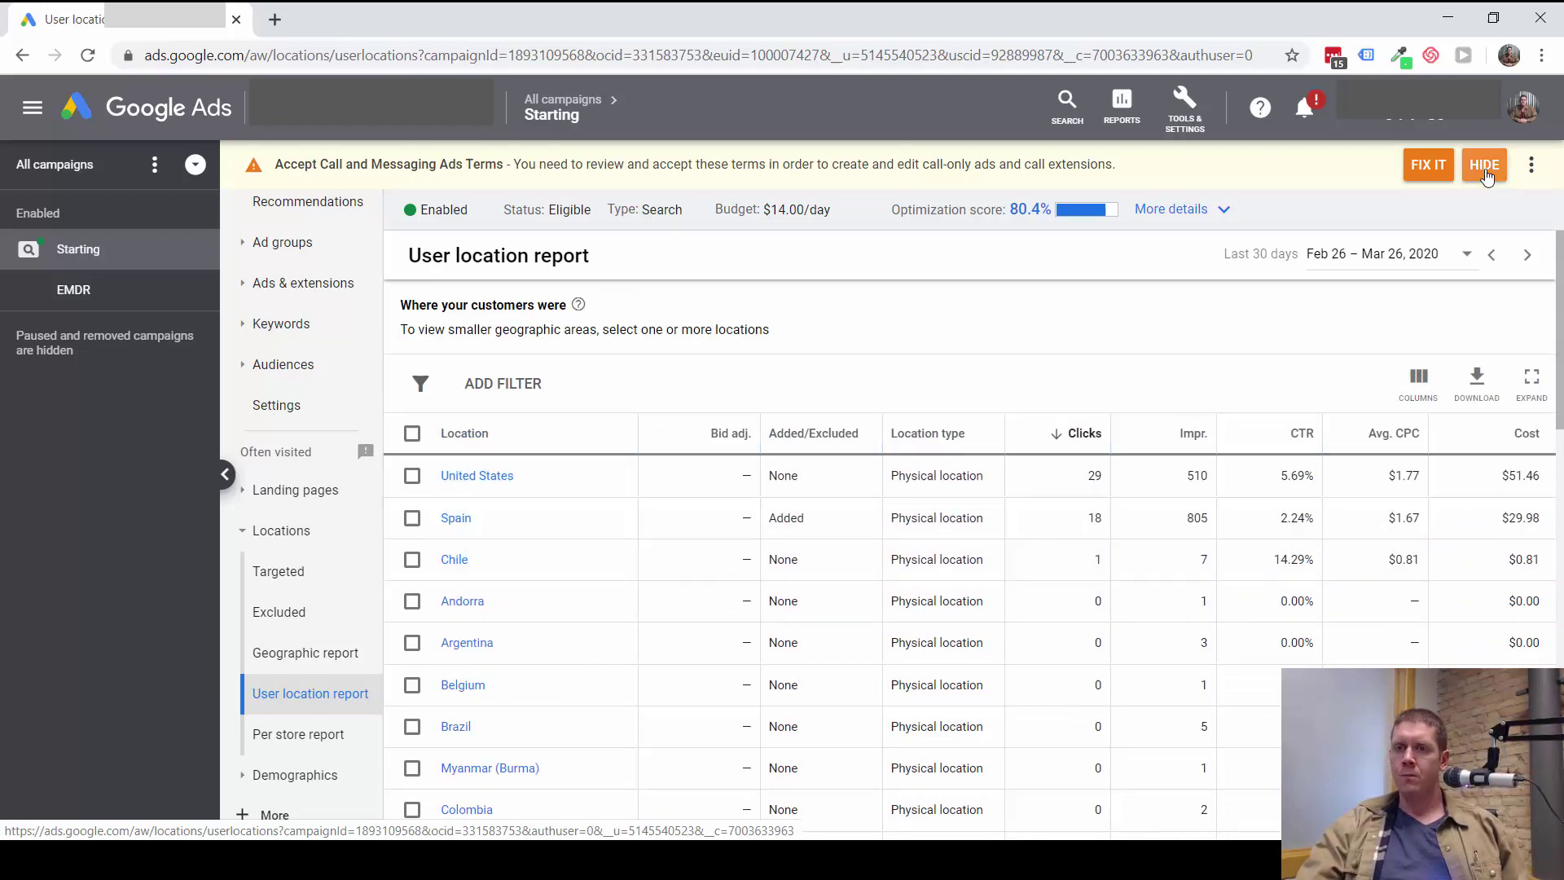
click(1464, 255)
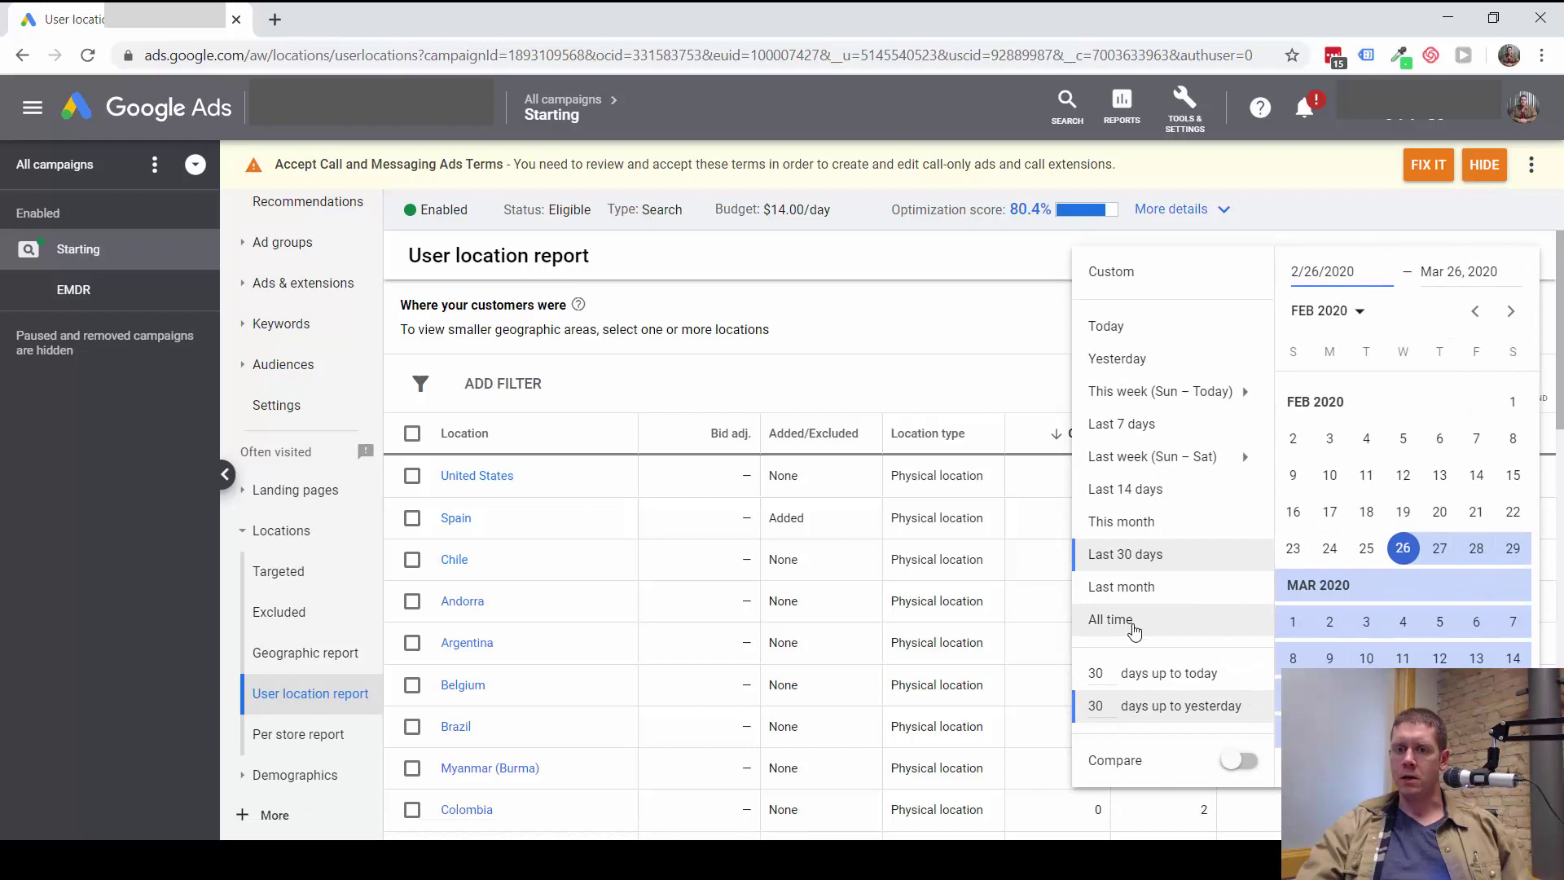
click(1133, 622)
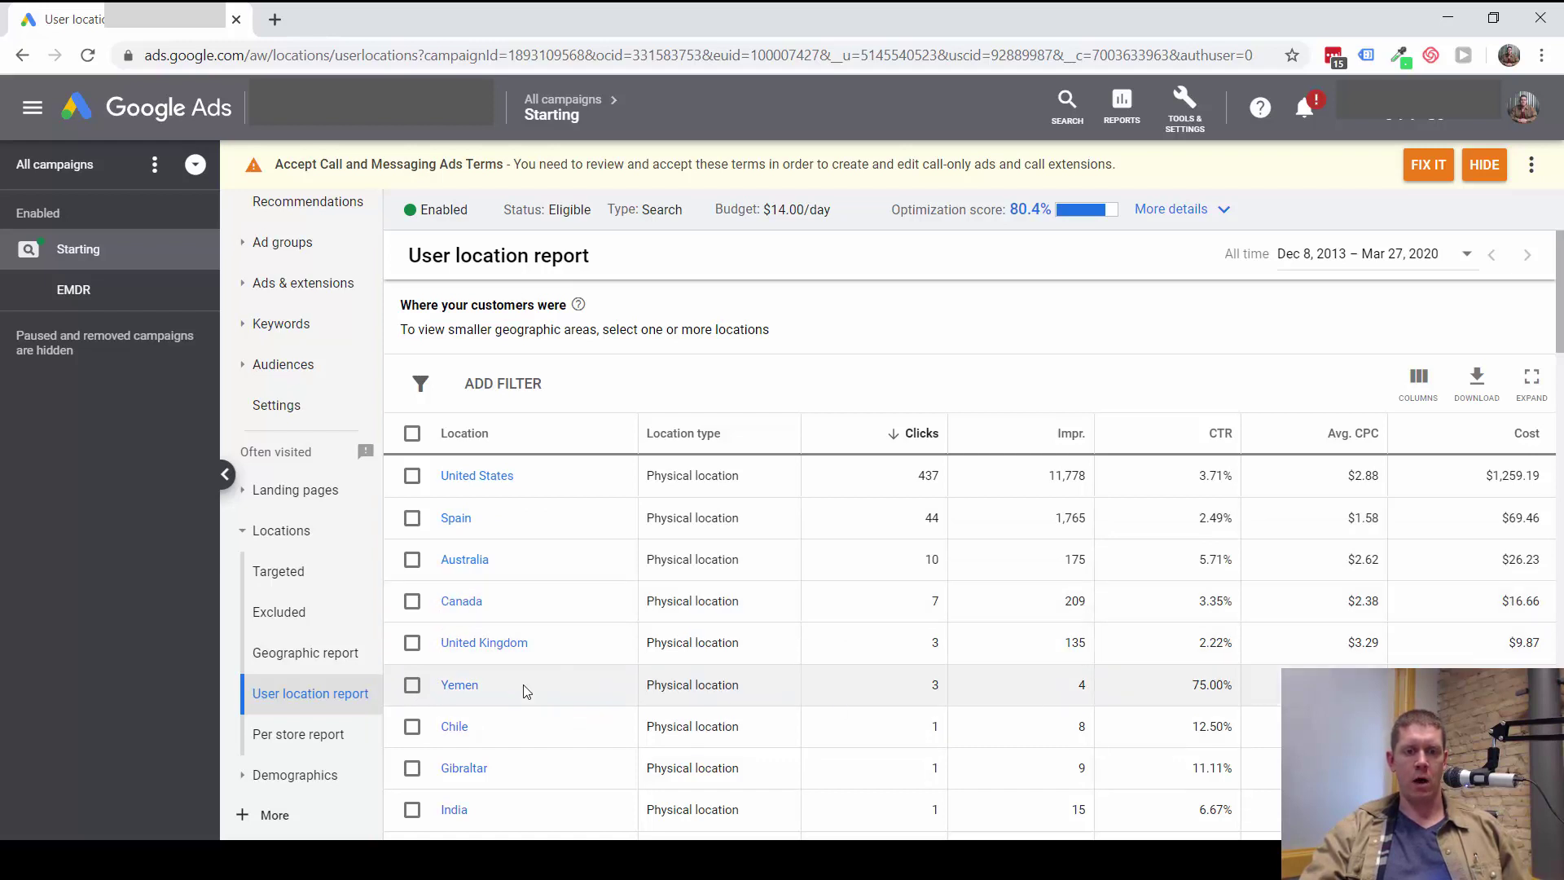
Step: Drill the report into United States and view it by State
click(461, 478)
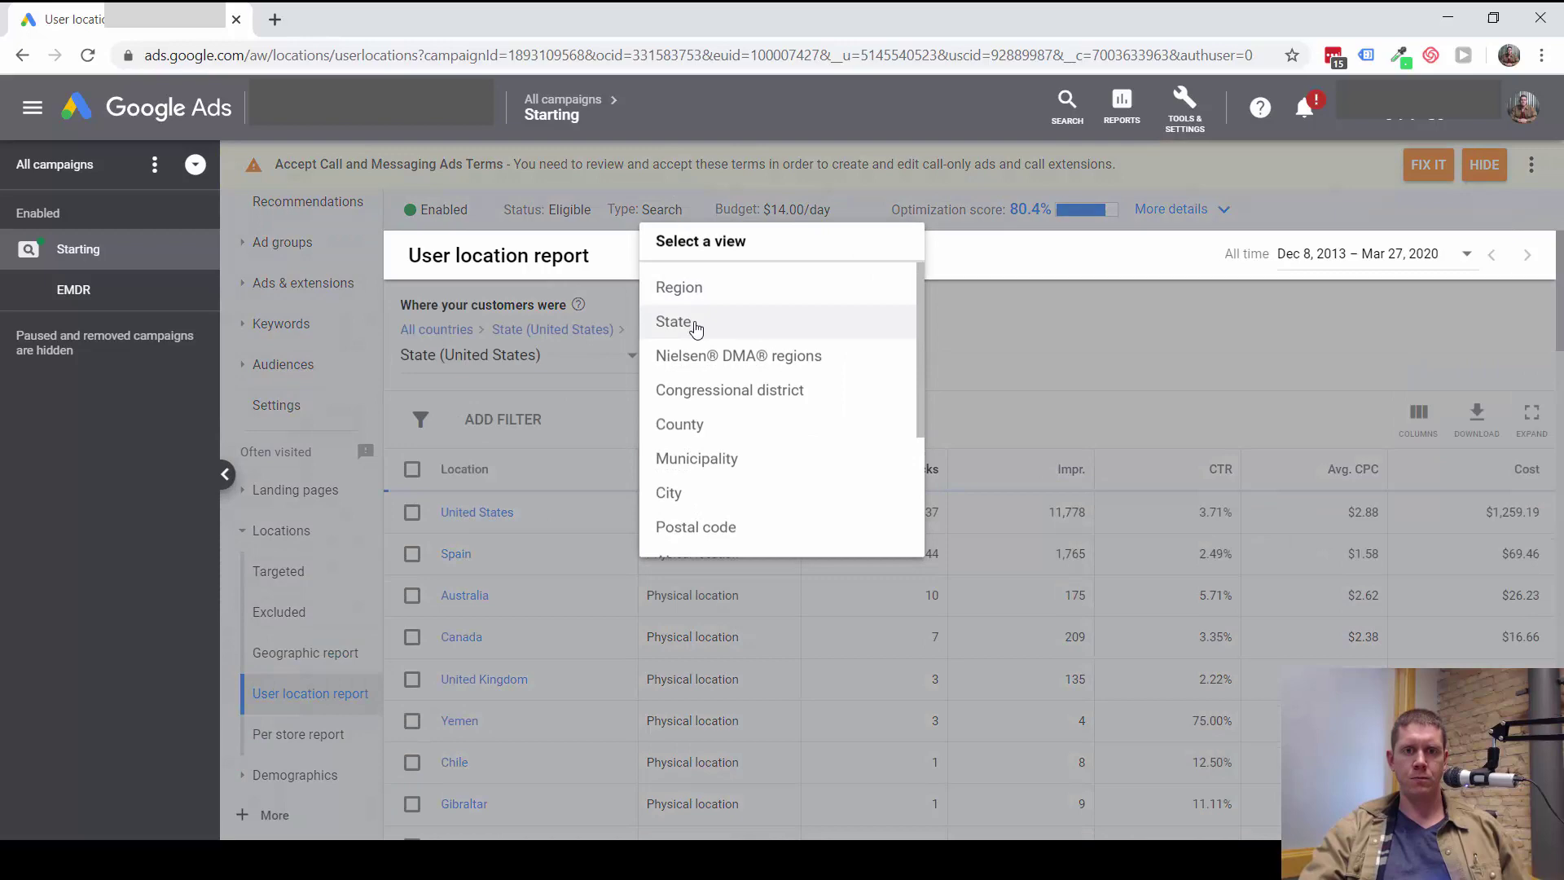
click(695, 326)
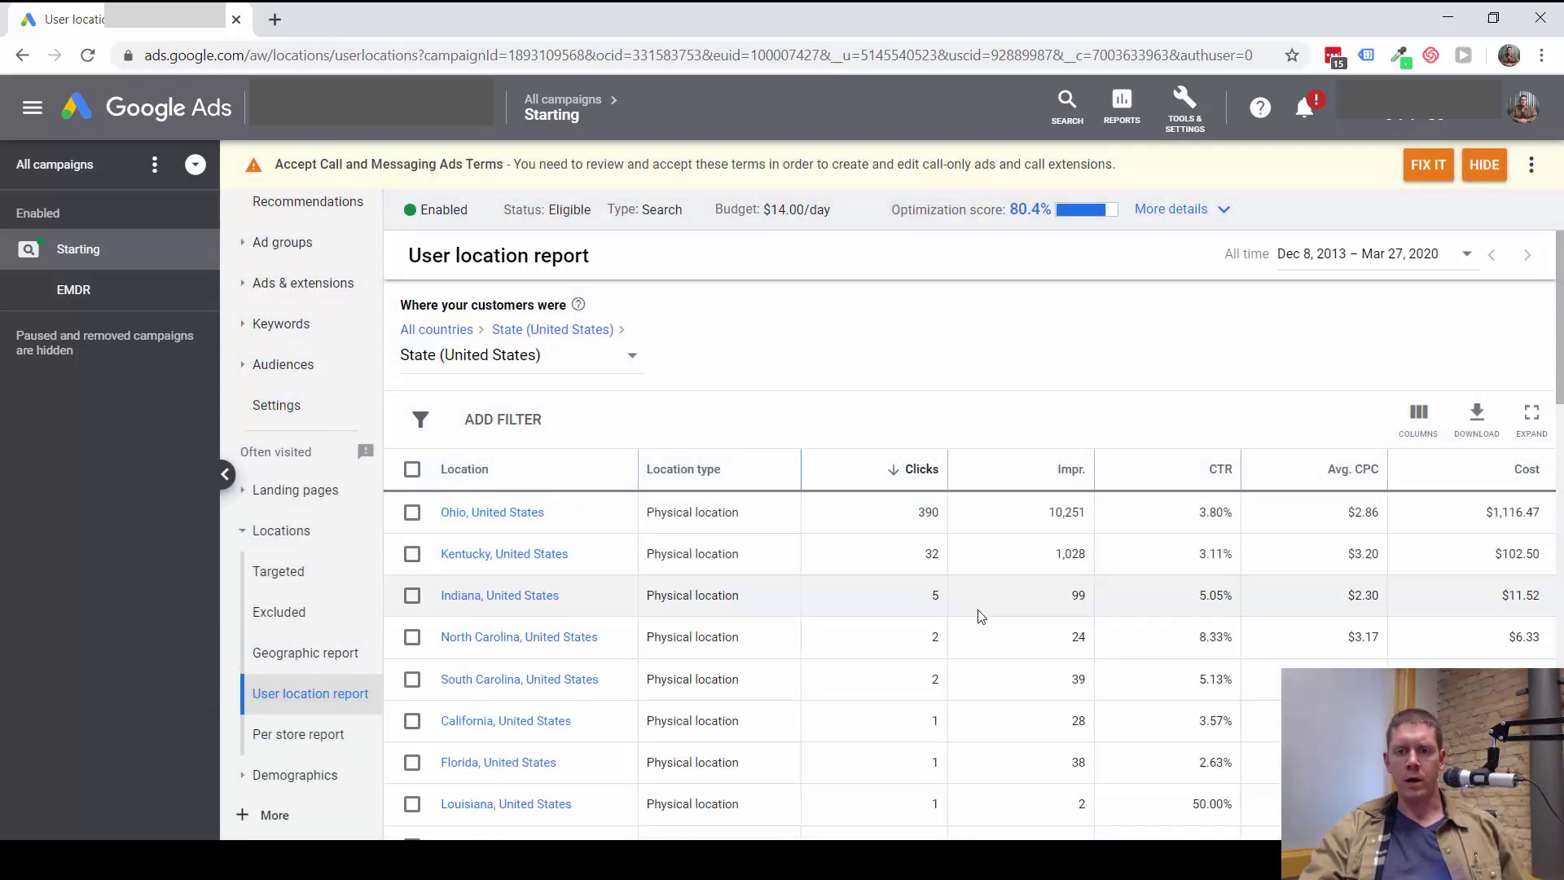
scroll(524, 600, down, 3)
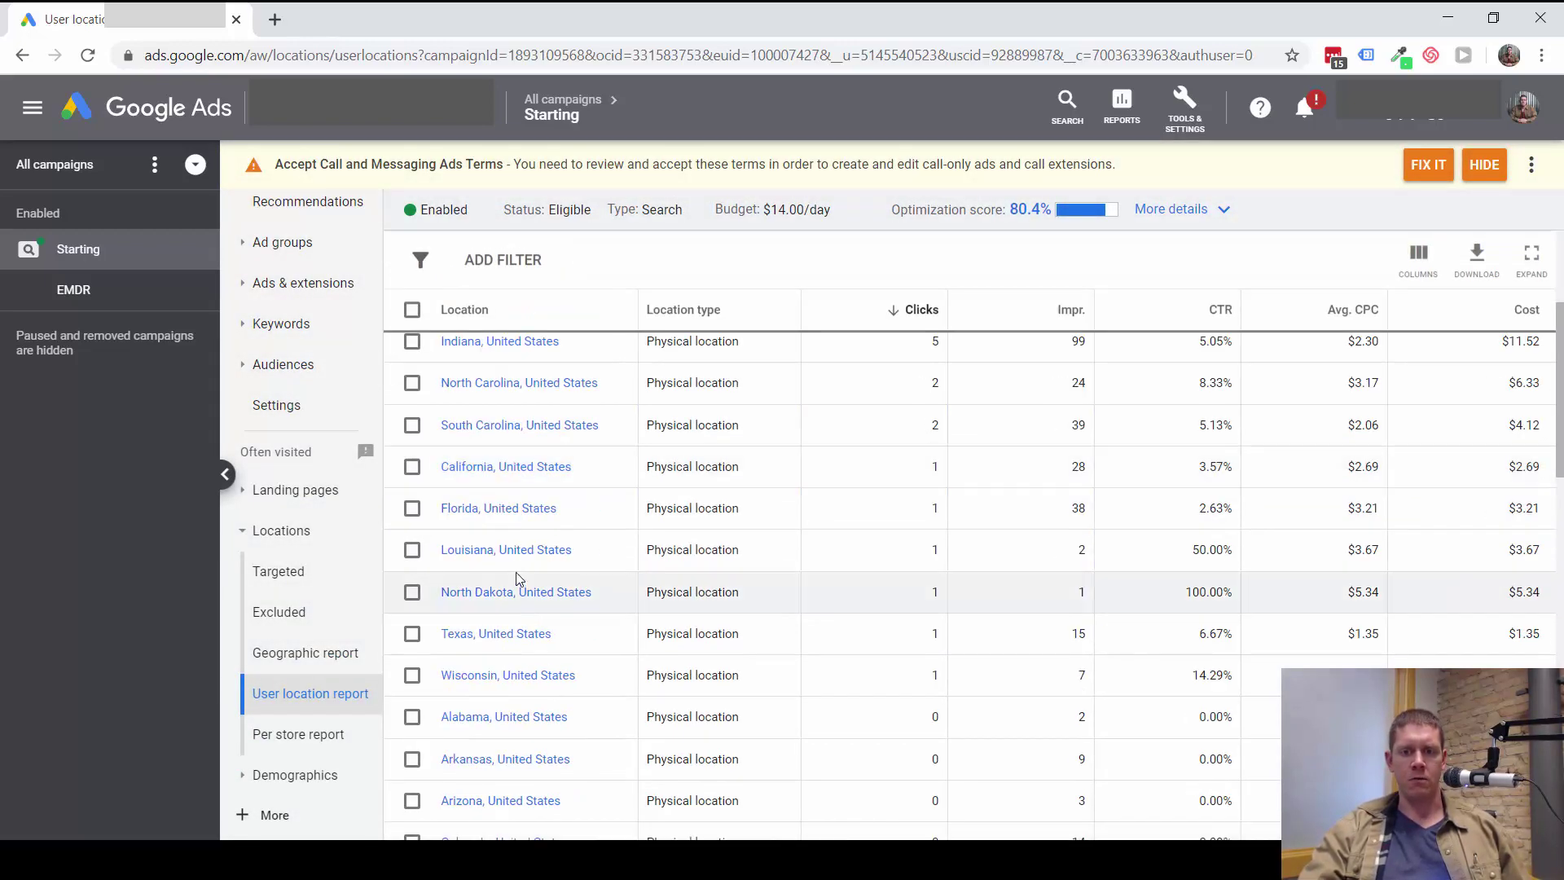
scroll(522, 534, up, 3)
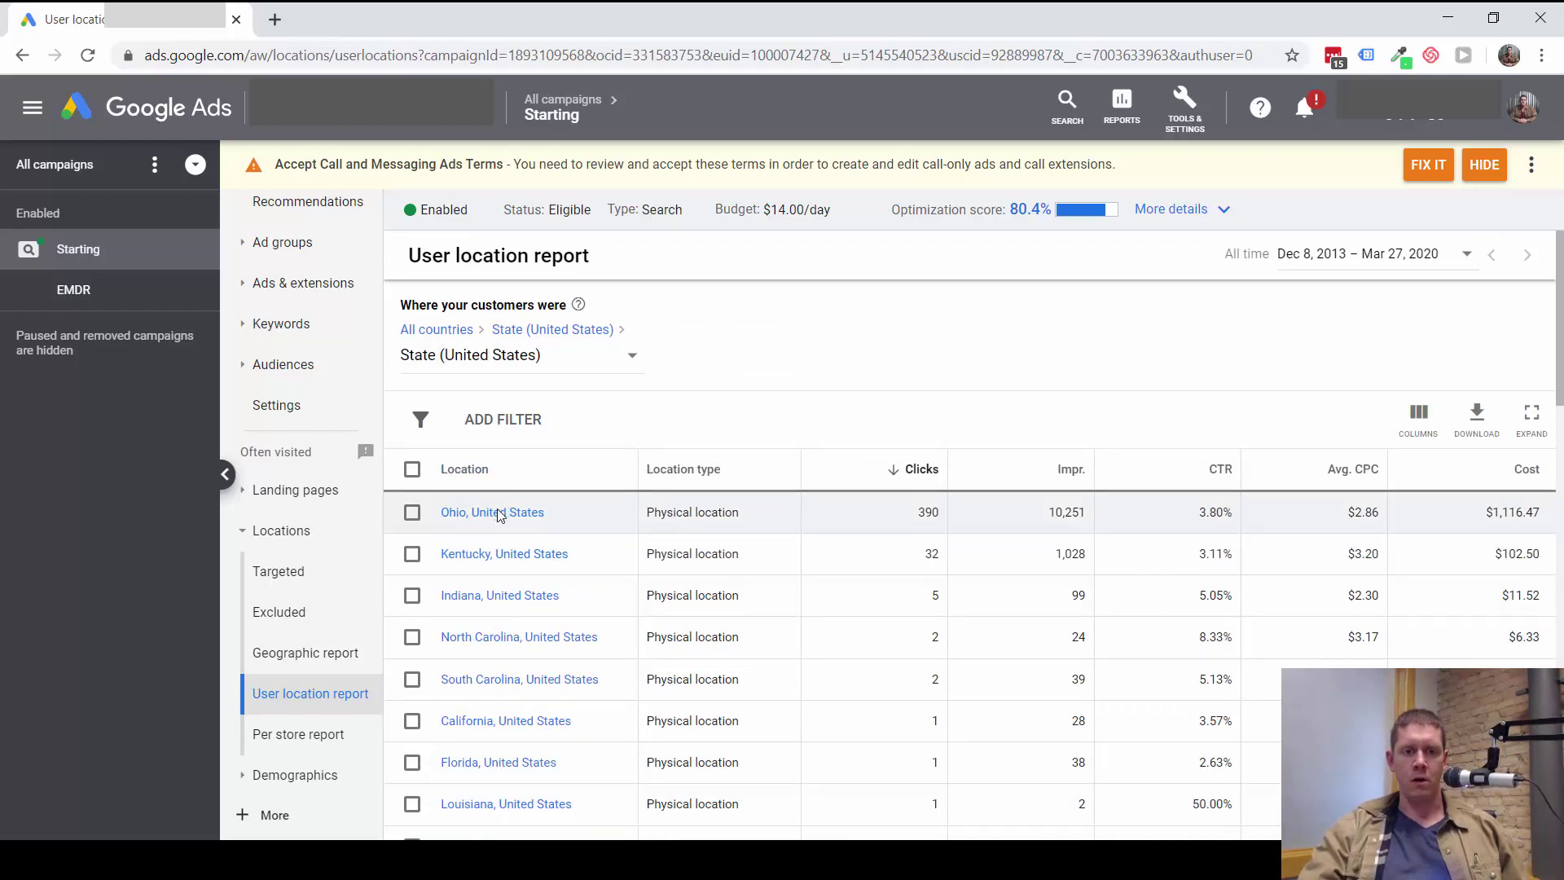
Step: Drill into Ohio and view it by City, led by Cincinnati at 172 clicks
click(500, 514)
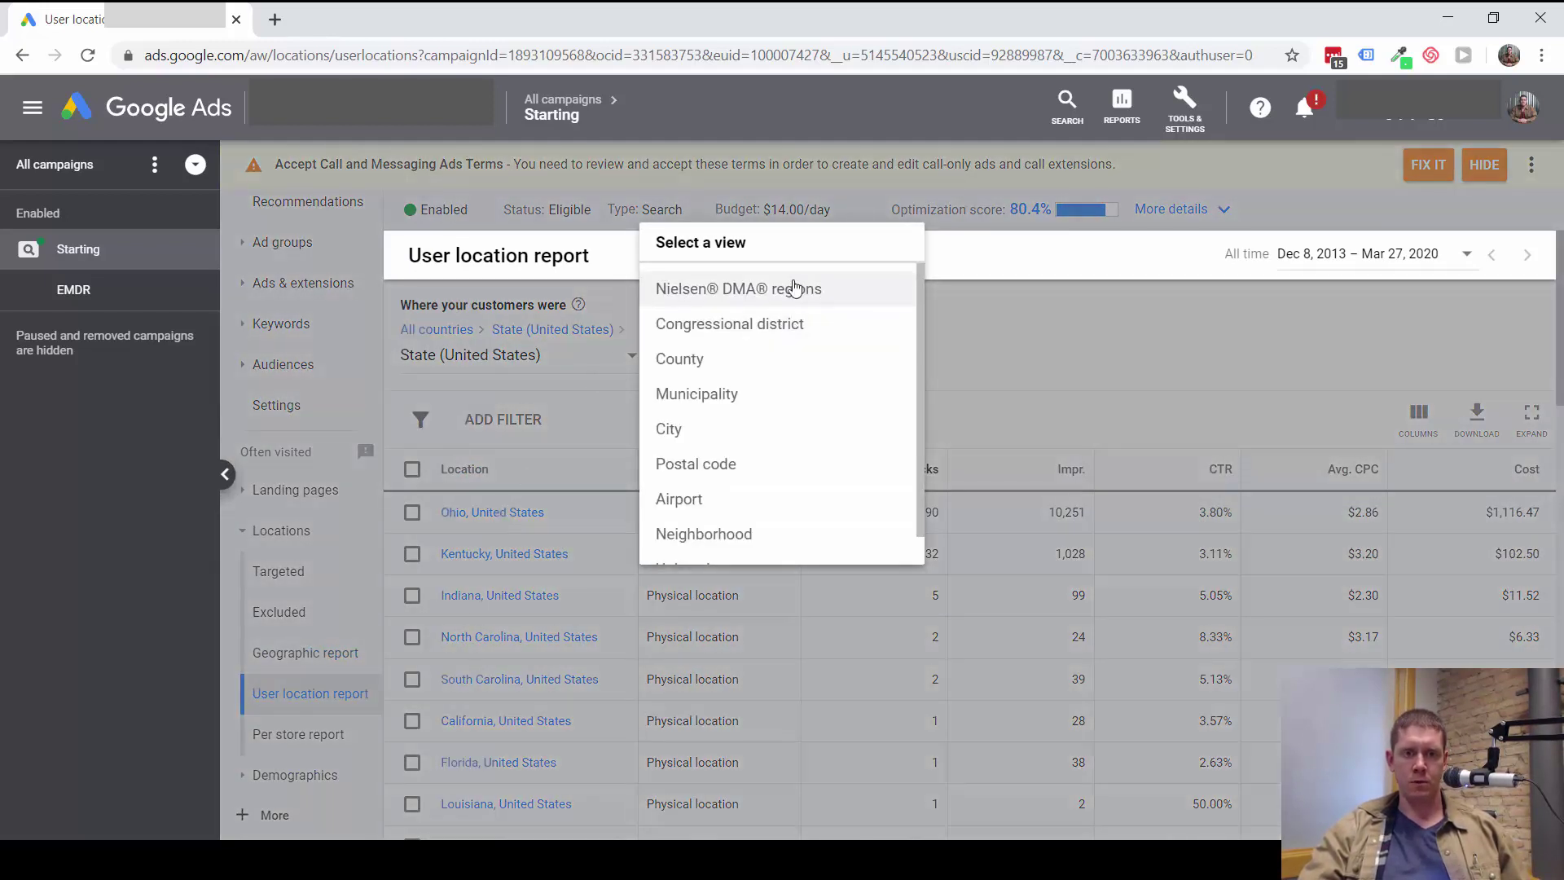
click(702, 440)
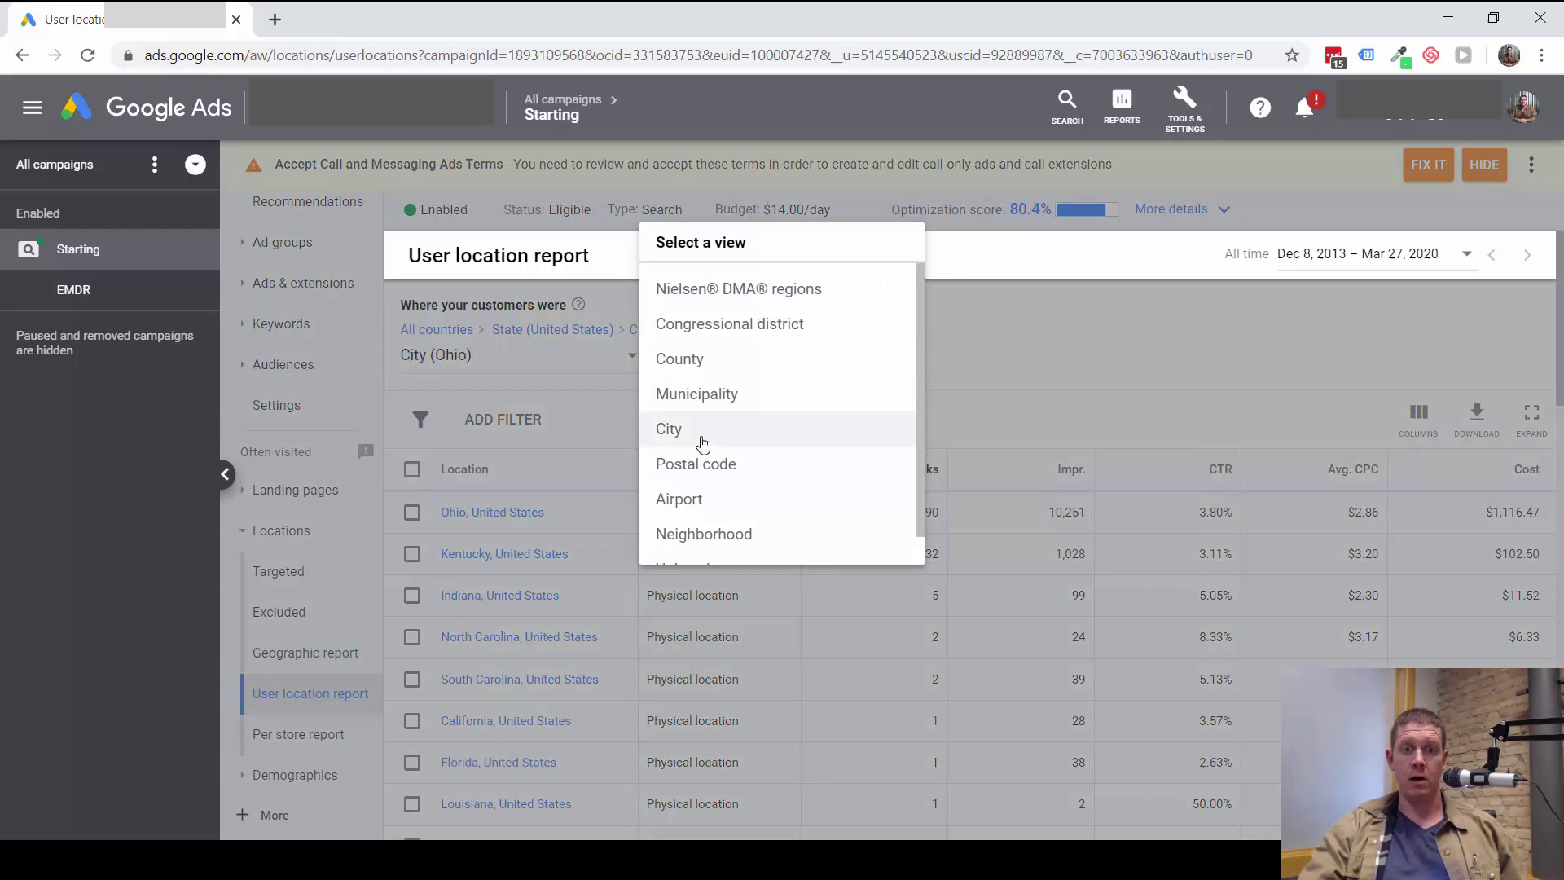
scroll(571, 588, down, 2)
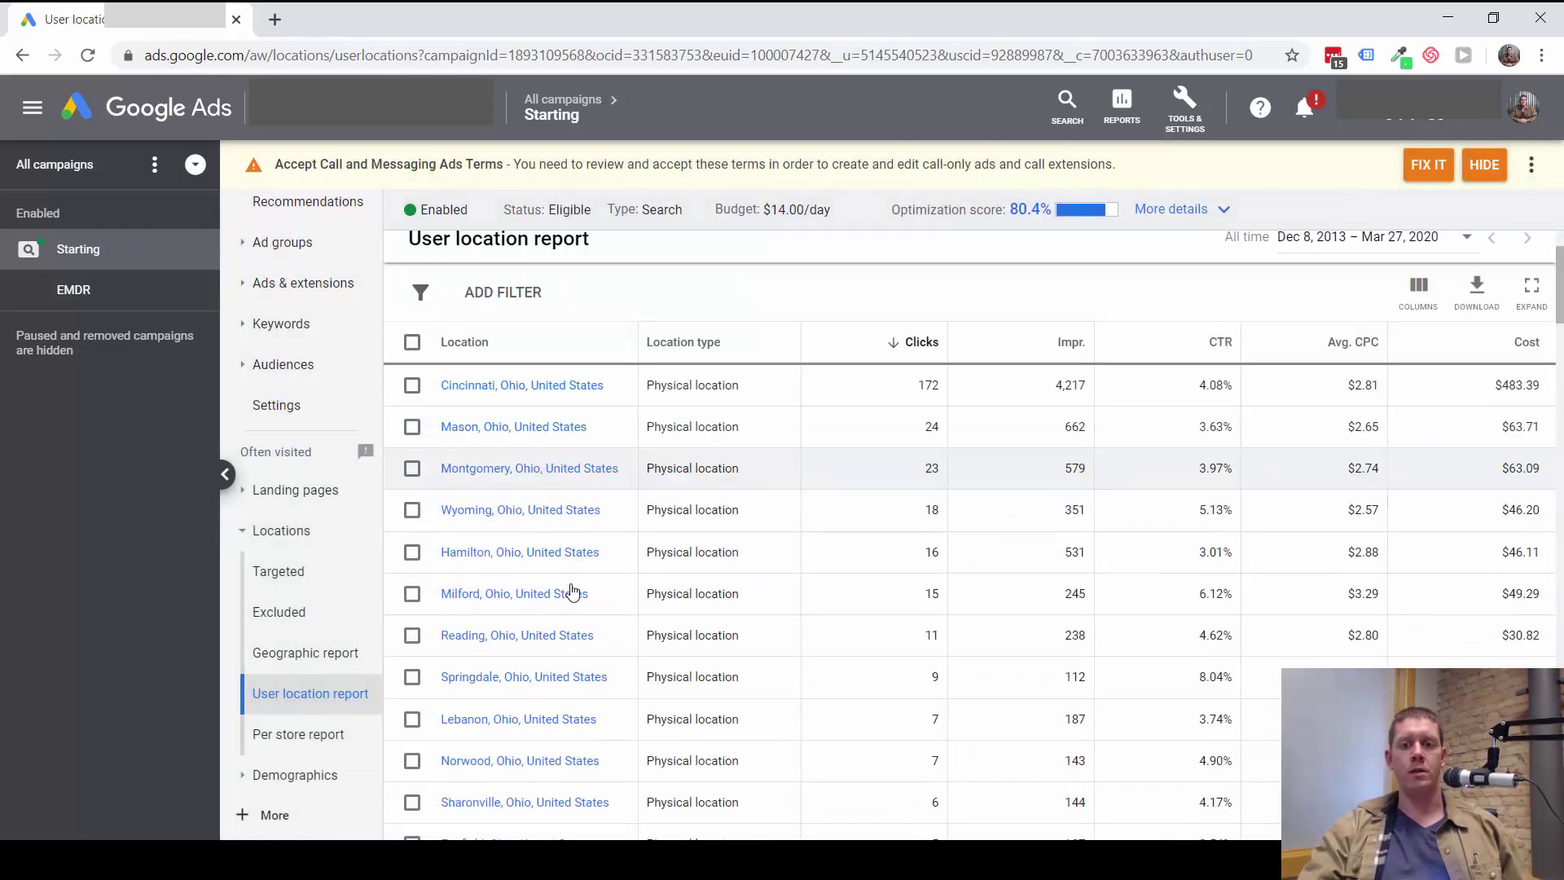
scroll(570, 591, down, 6)
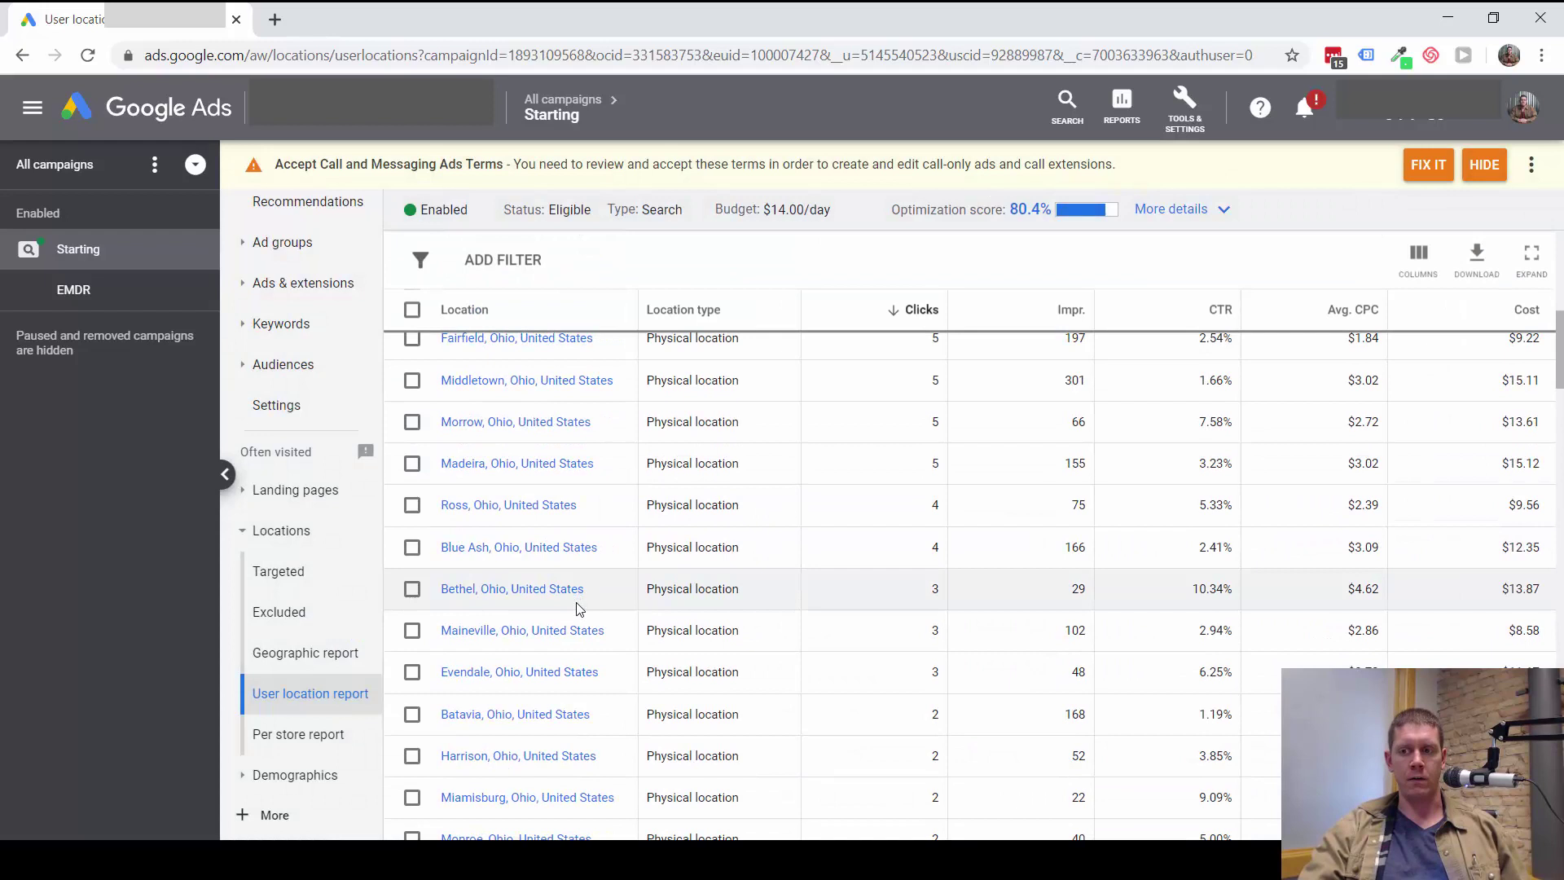
scroll(576, 609, up, 8)
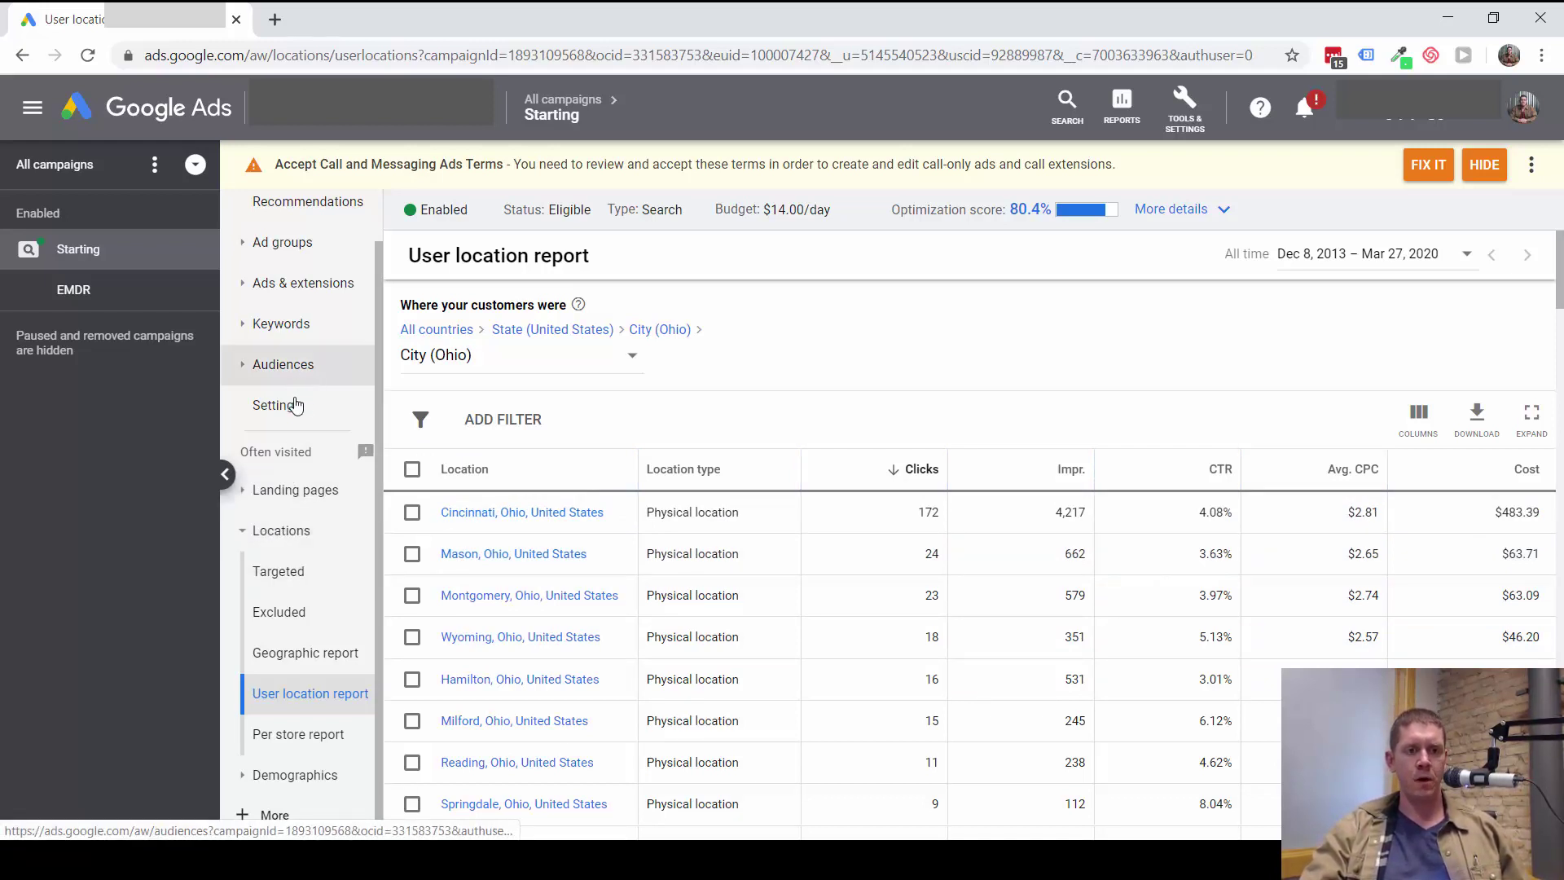
Step: In the campaign's Location options, set Target to 'People in or regularly in your targeted locations'
click(296, 405)
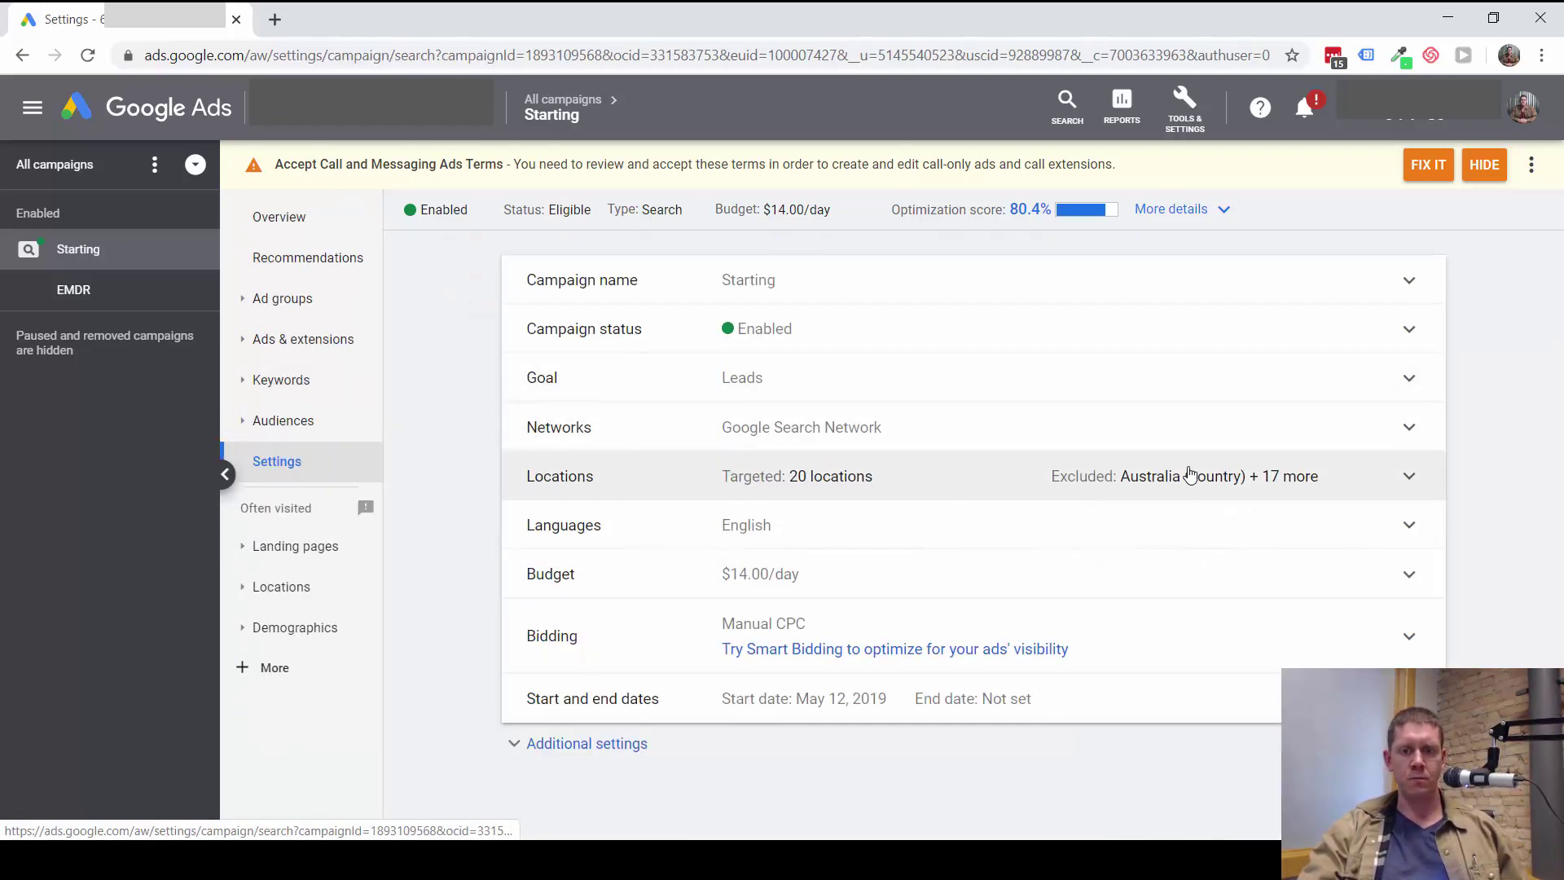
click(1377, 475)
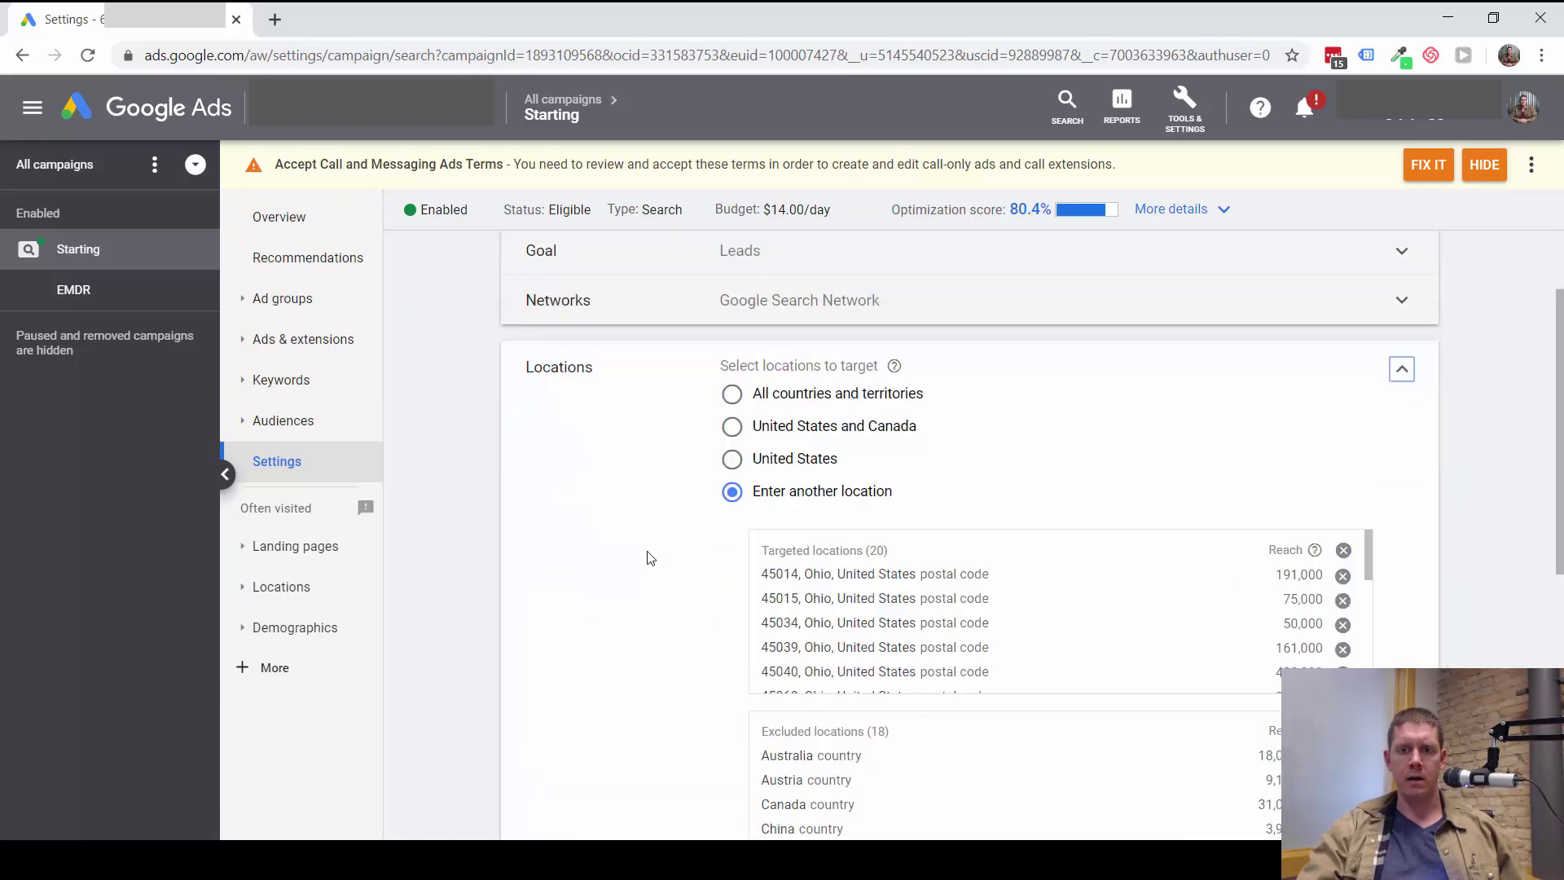
scroll(650, 562, down, 5)
click(742, 587)
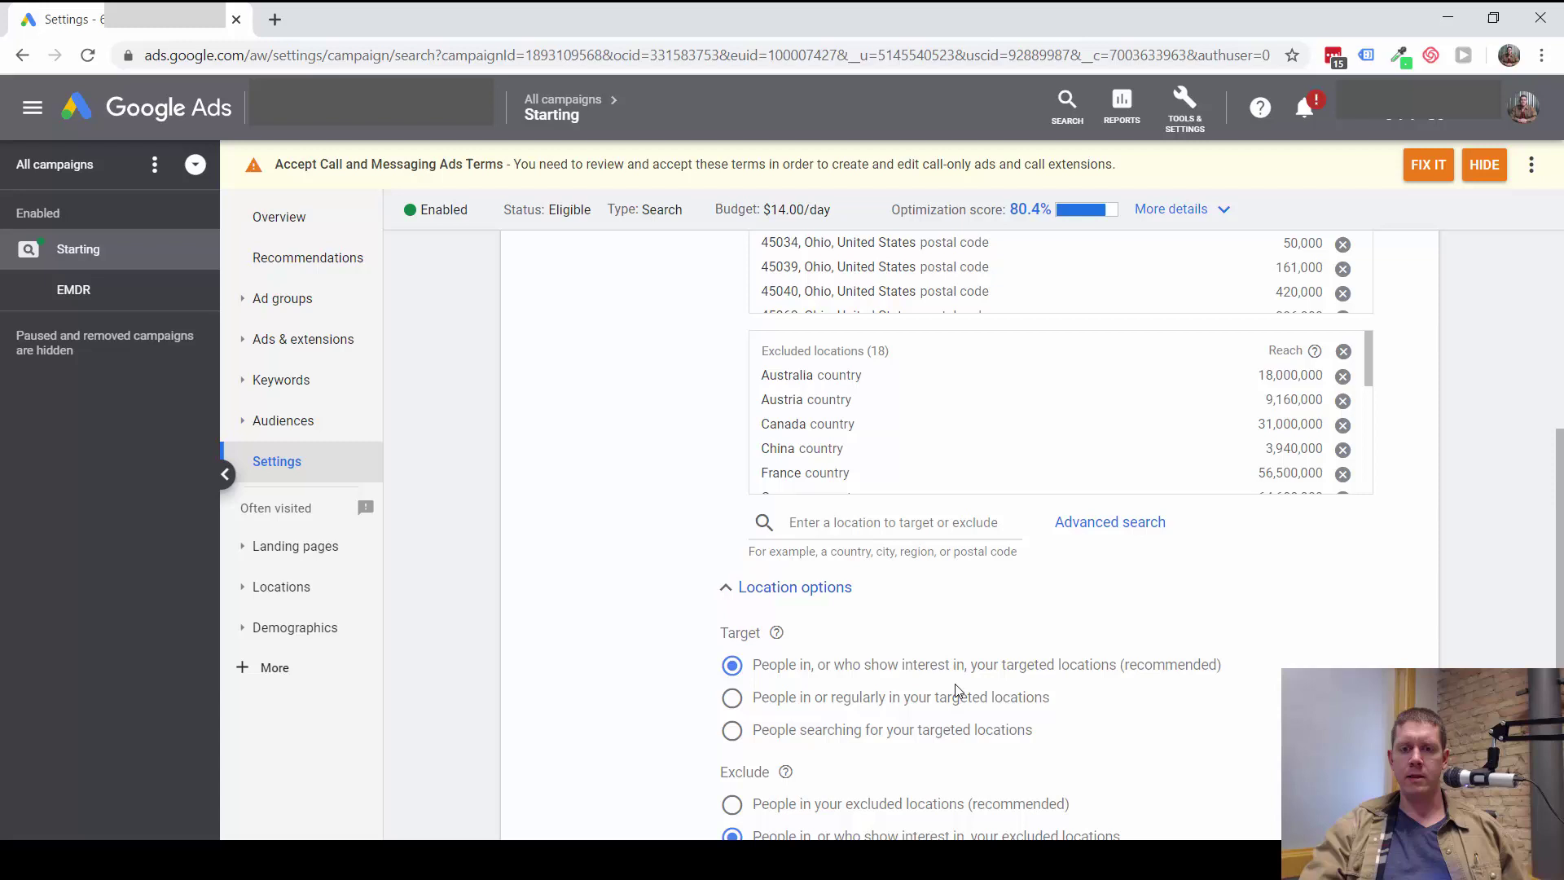
drag(1226, 664, 851, 666)
click(505, 666)
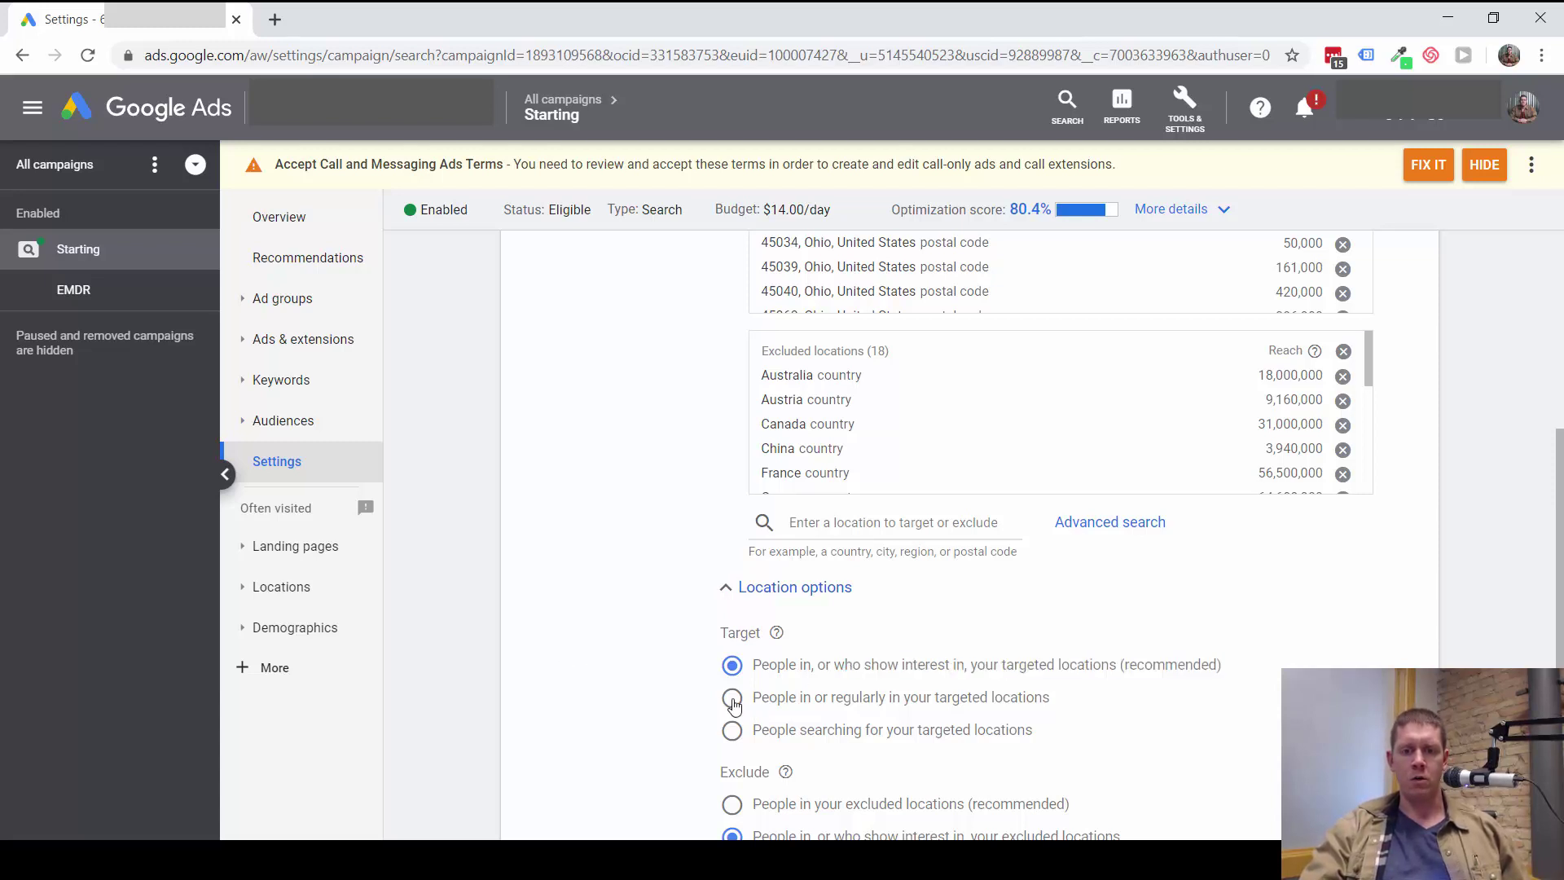
click(732, 699)
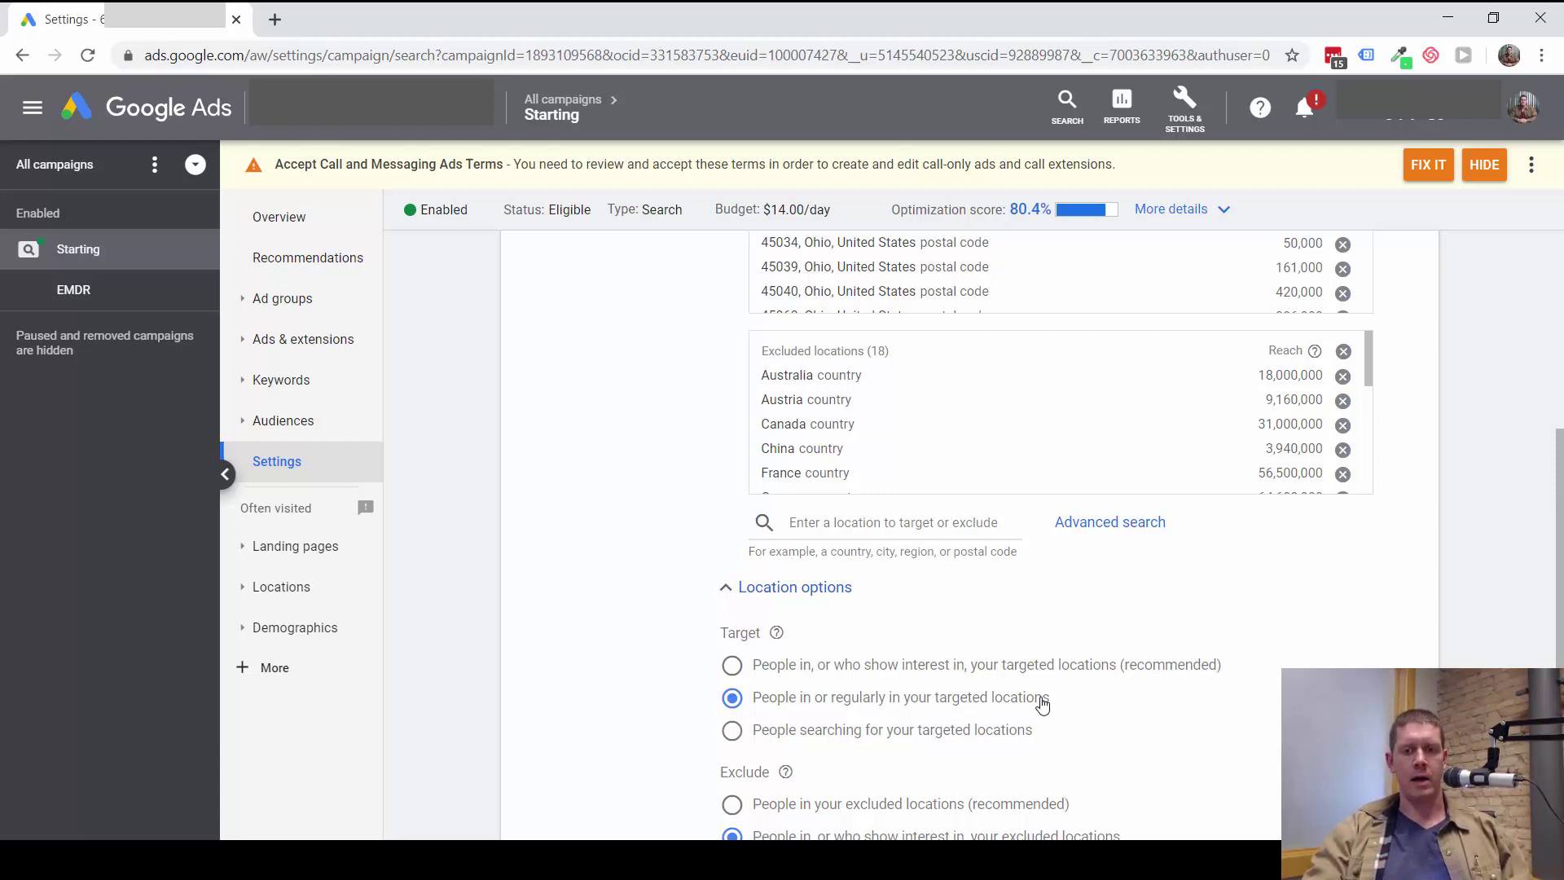
scroll(963, 681, down, 2)
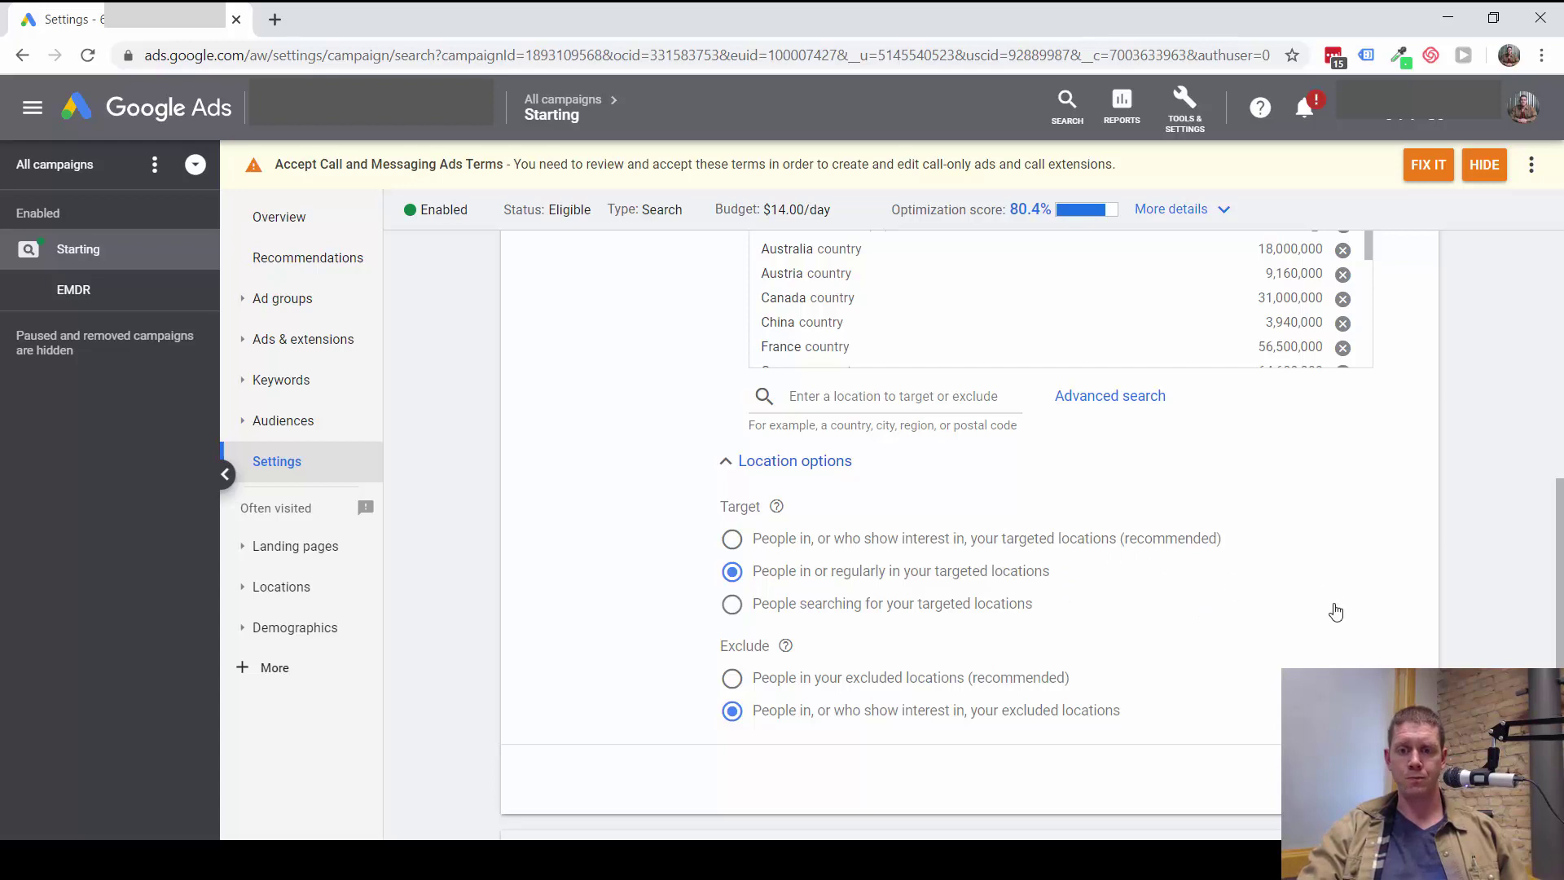
Step: Open Advanced search to map the 20 targeted and 18 excluded locations, centered on North America
scroll(1336, 612, up, 5)
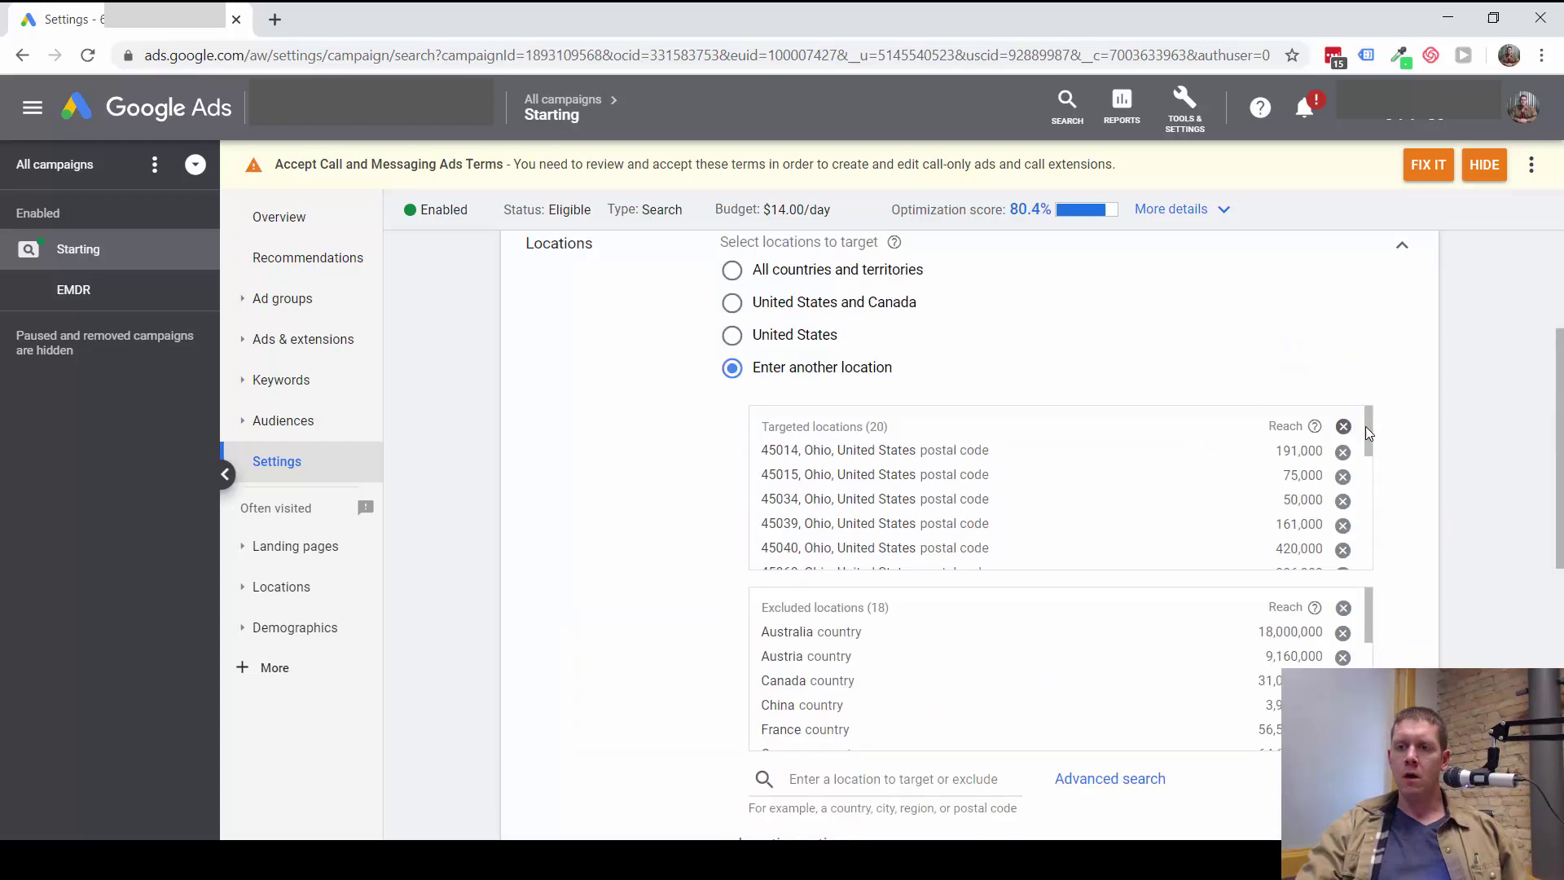
drag(1369, 431, 1392, 557)
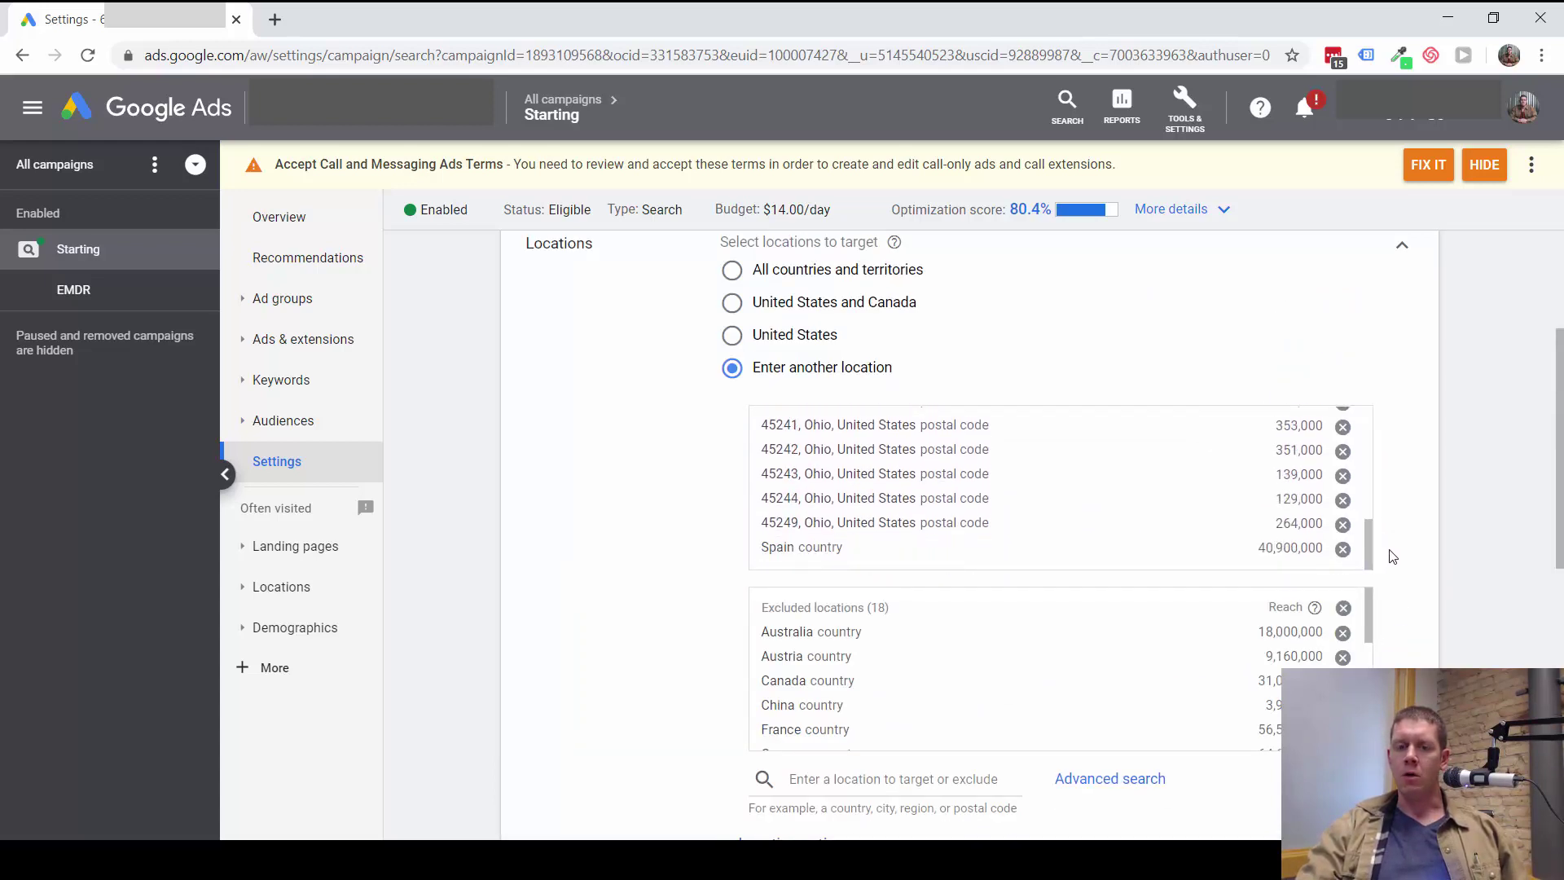
scroll(1418, 430, up, 2)
scroll(1419, 432, down, 2)
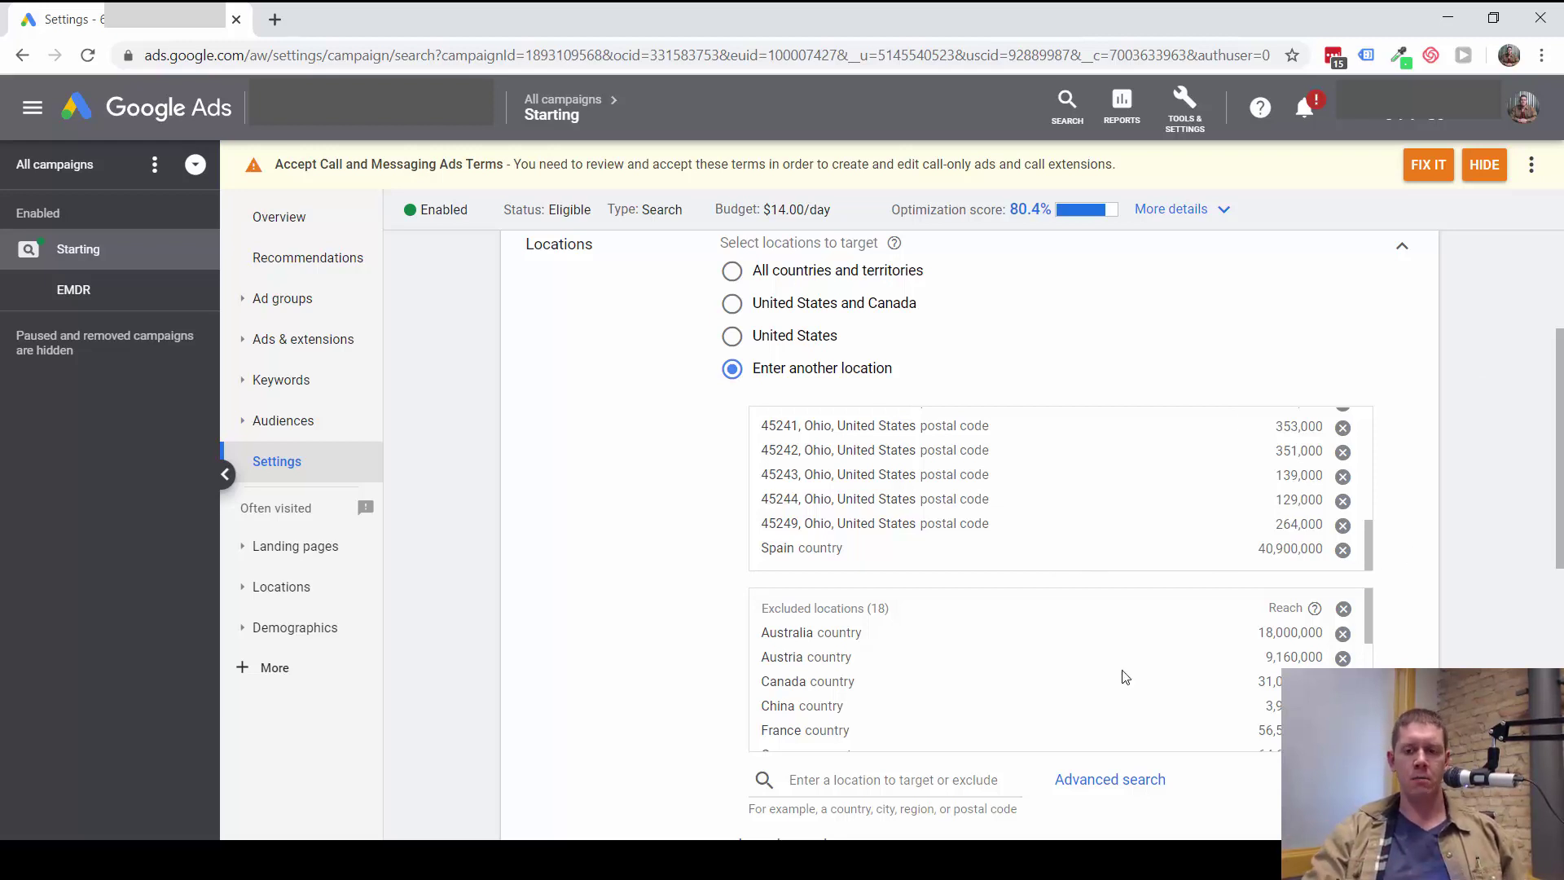
click(1108, 782)
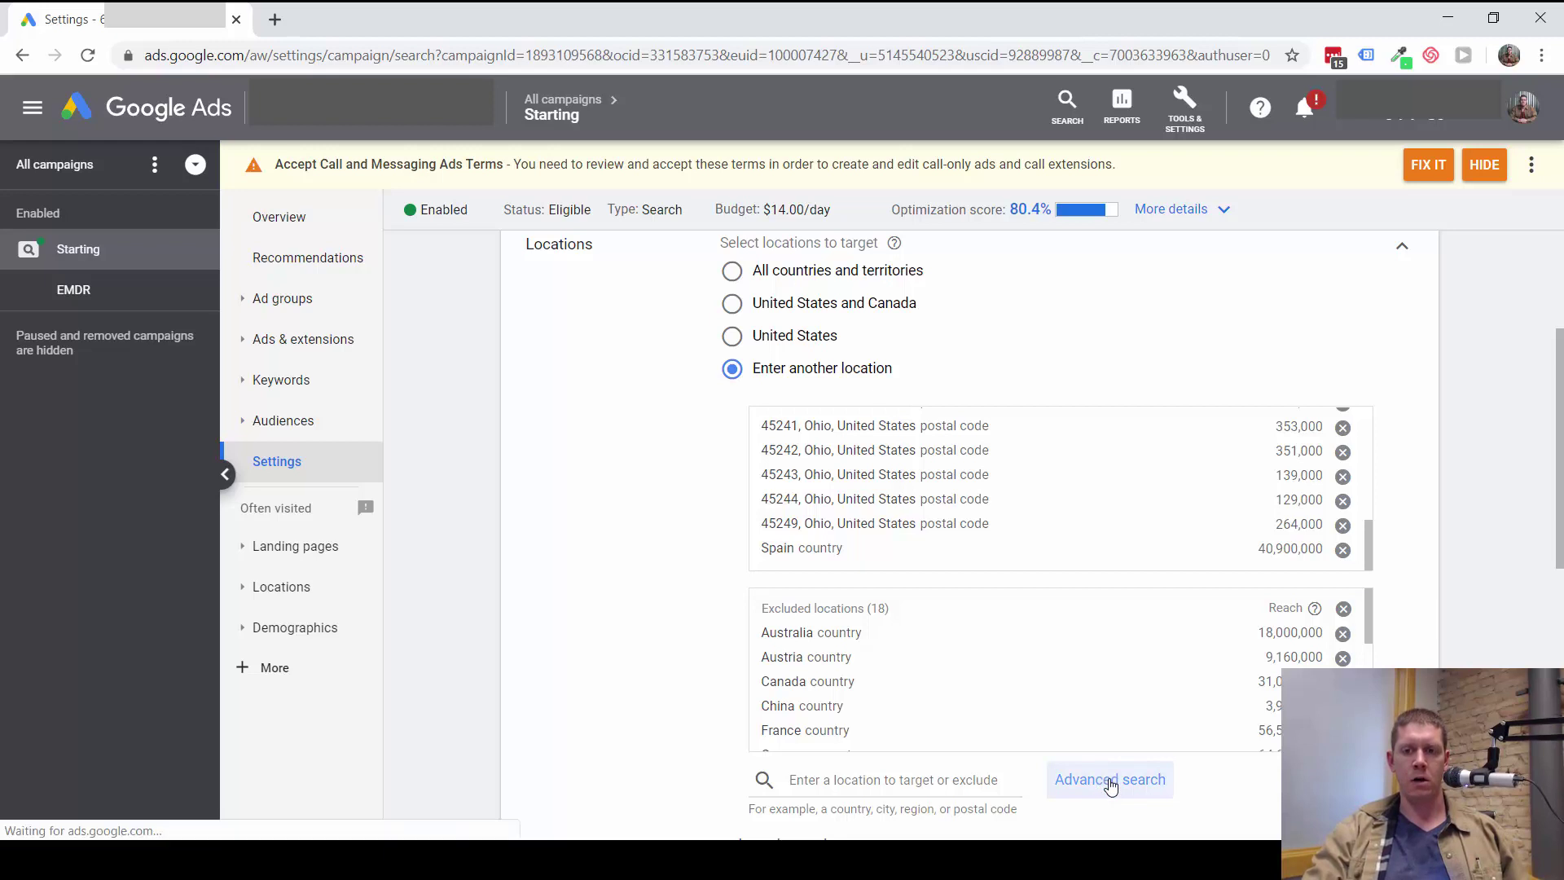
drag(962, 517, 1139, 614)
Step: Zoom and pan the map onto the targeted postal codes clustered around Cincinnati, Ohio
click(1321, 657)
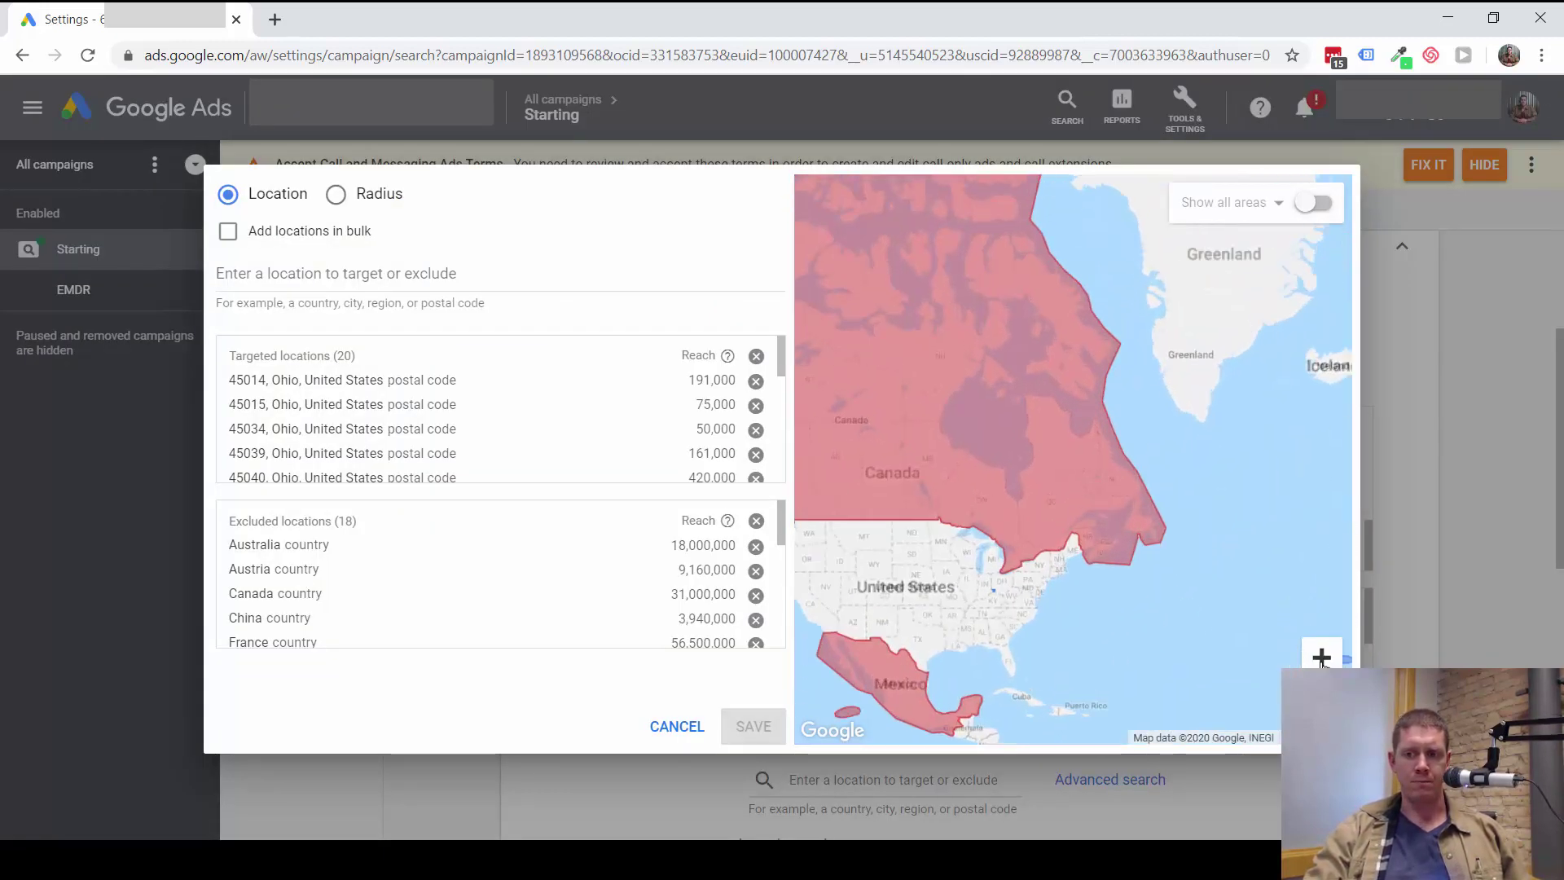
scroll(1163, 649, up, 2)
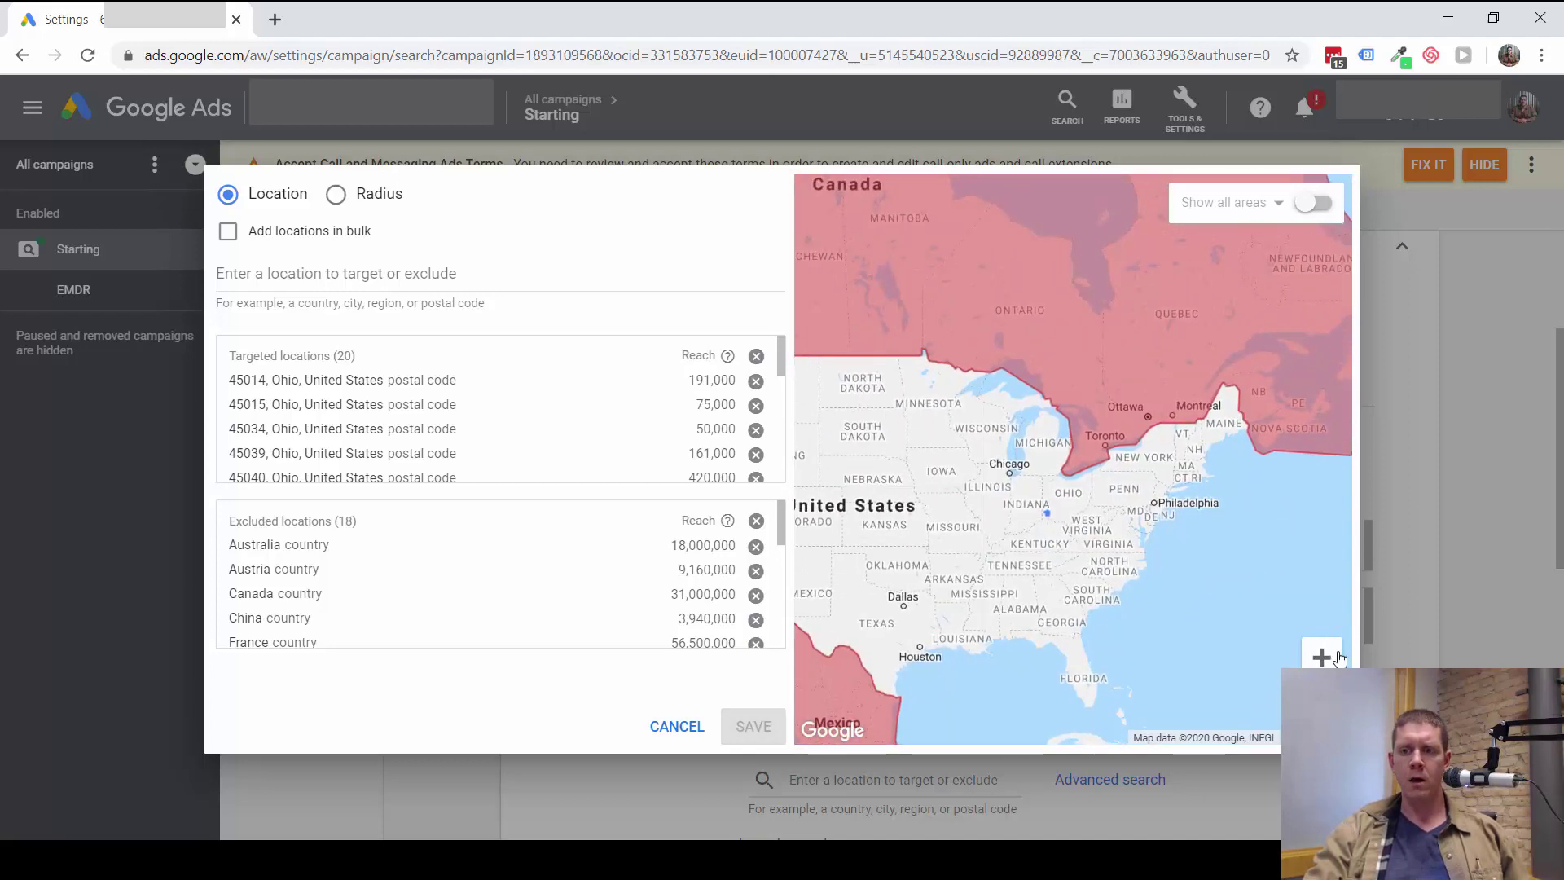
click(1322, 657)
click(1323, 659)
click(1321, 658)
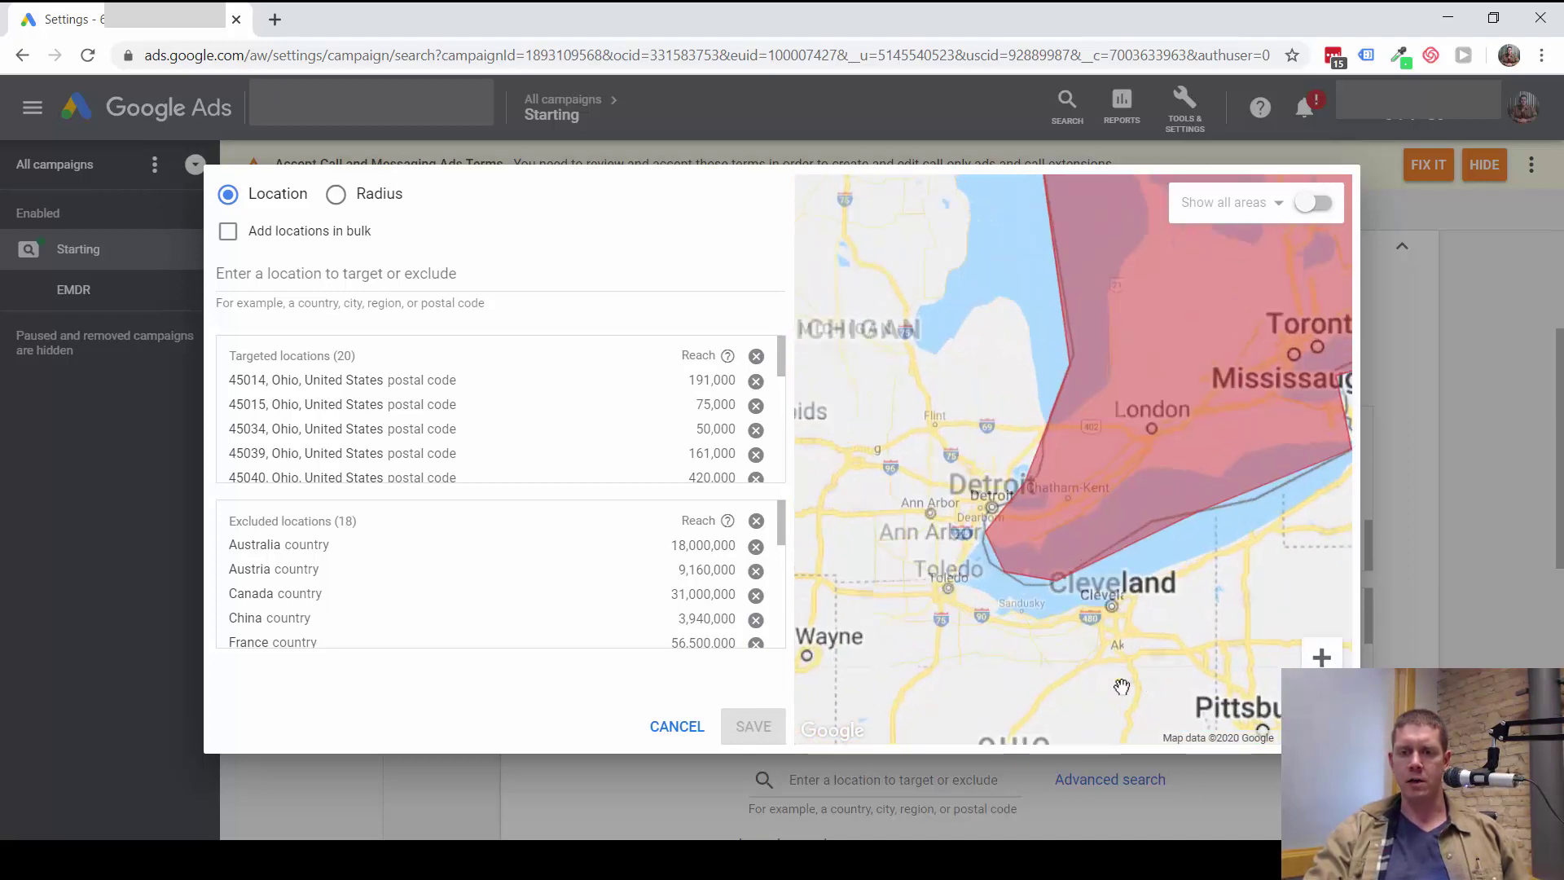
click(1321, 657)
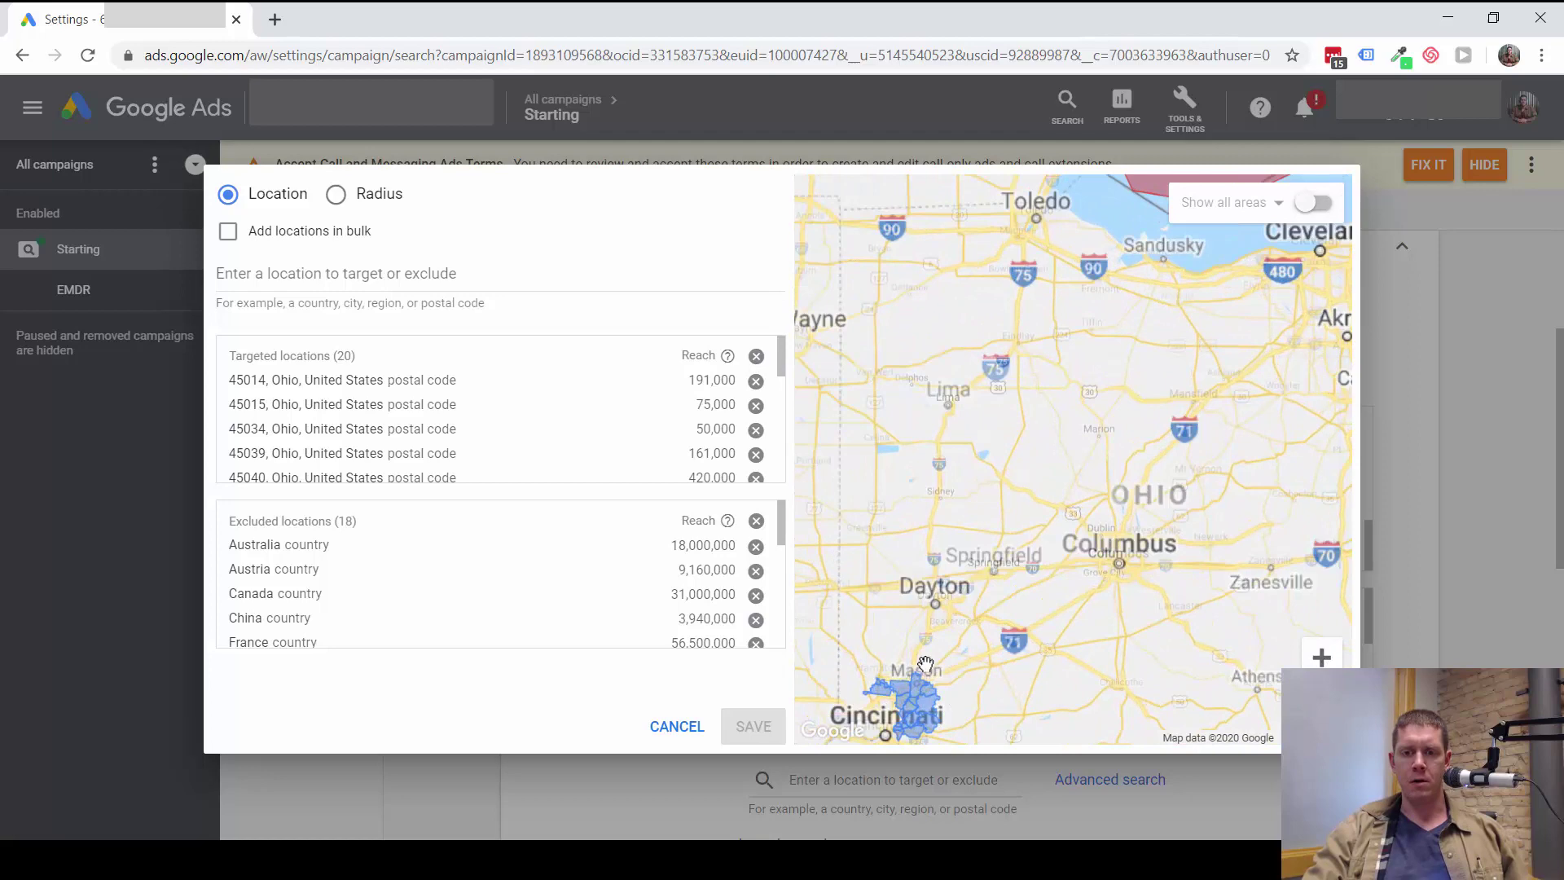
drag(936, 717, 1052, 533)
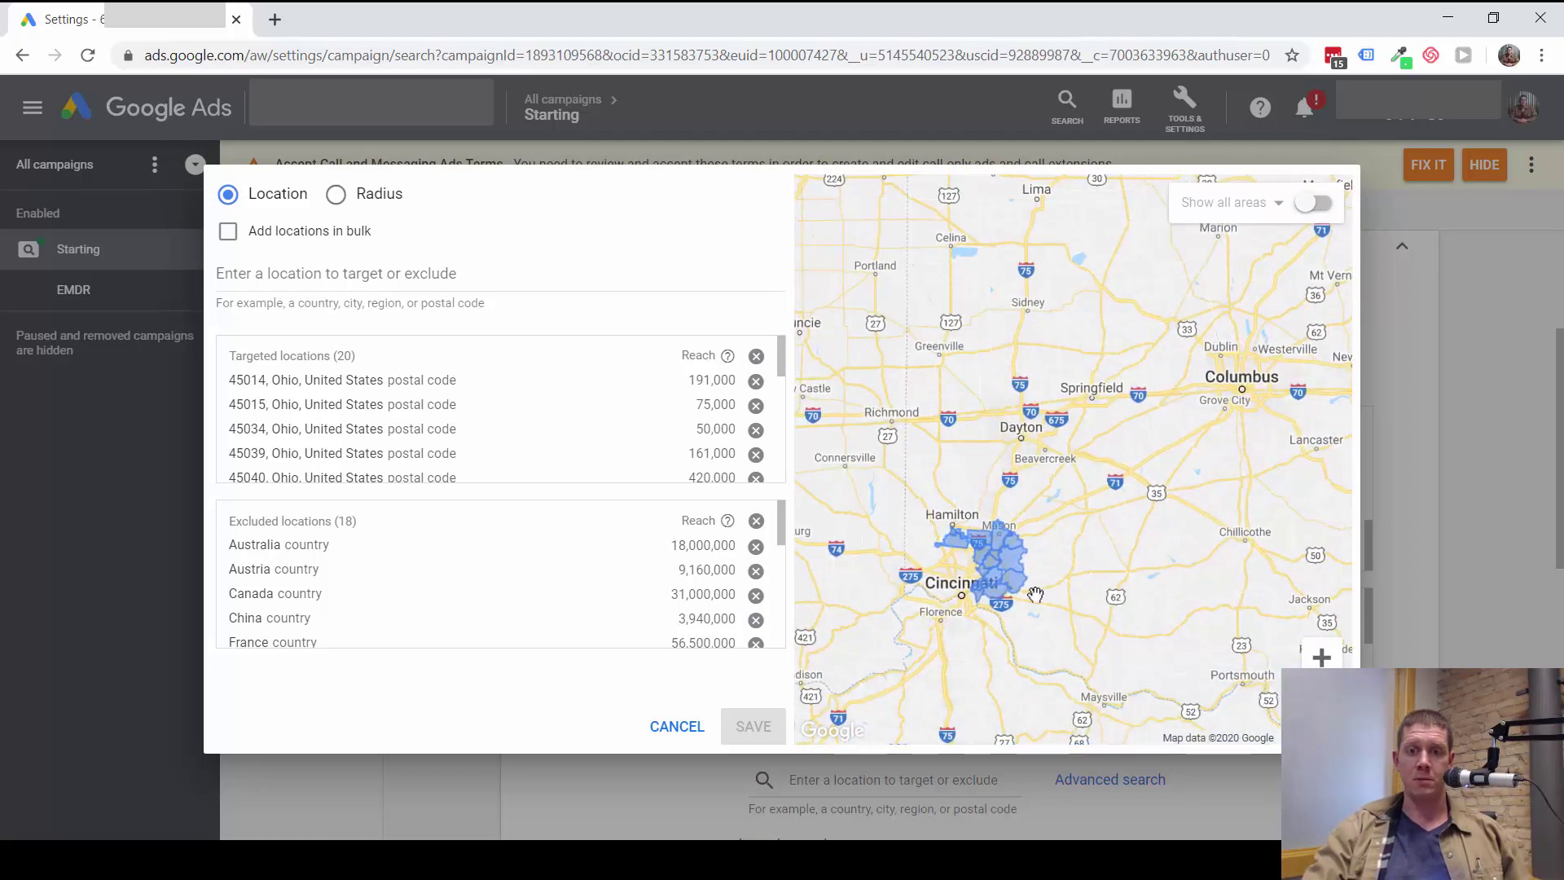
click(1321, 657)
drag(1268, 710, 1164, 615)
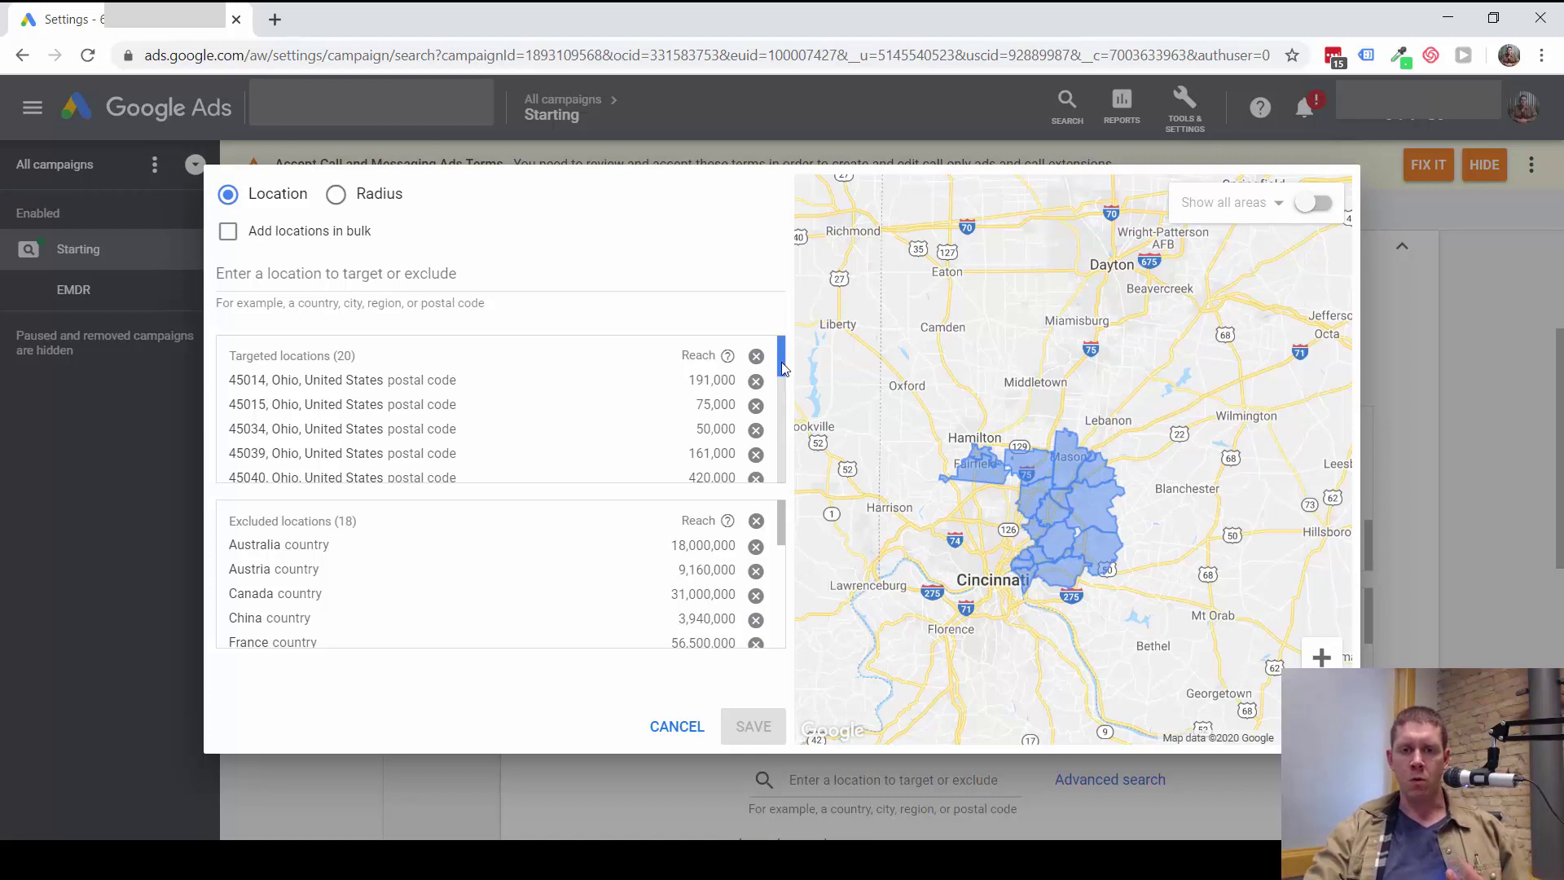
drag(780, 362, 789, 426)
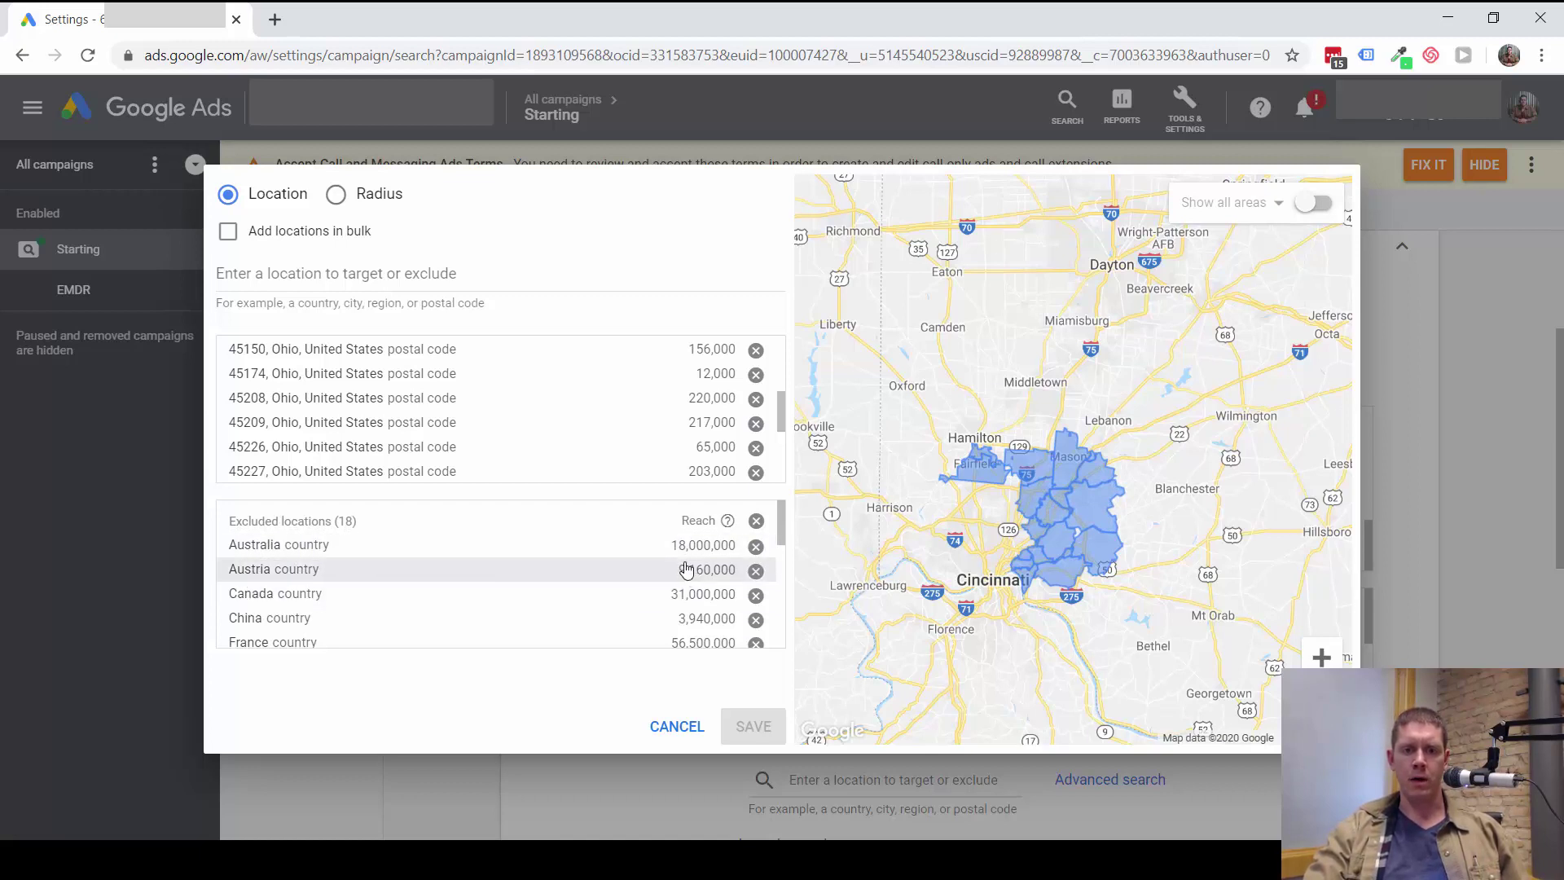
mouse_move(780, 520)
mouse_down()
mouse_move(780, 627)
mouse_move(780, 510)
mouse_up()
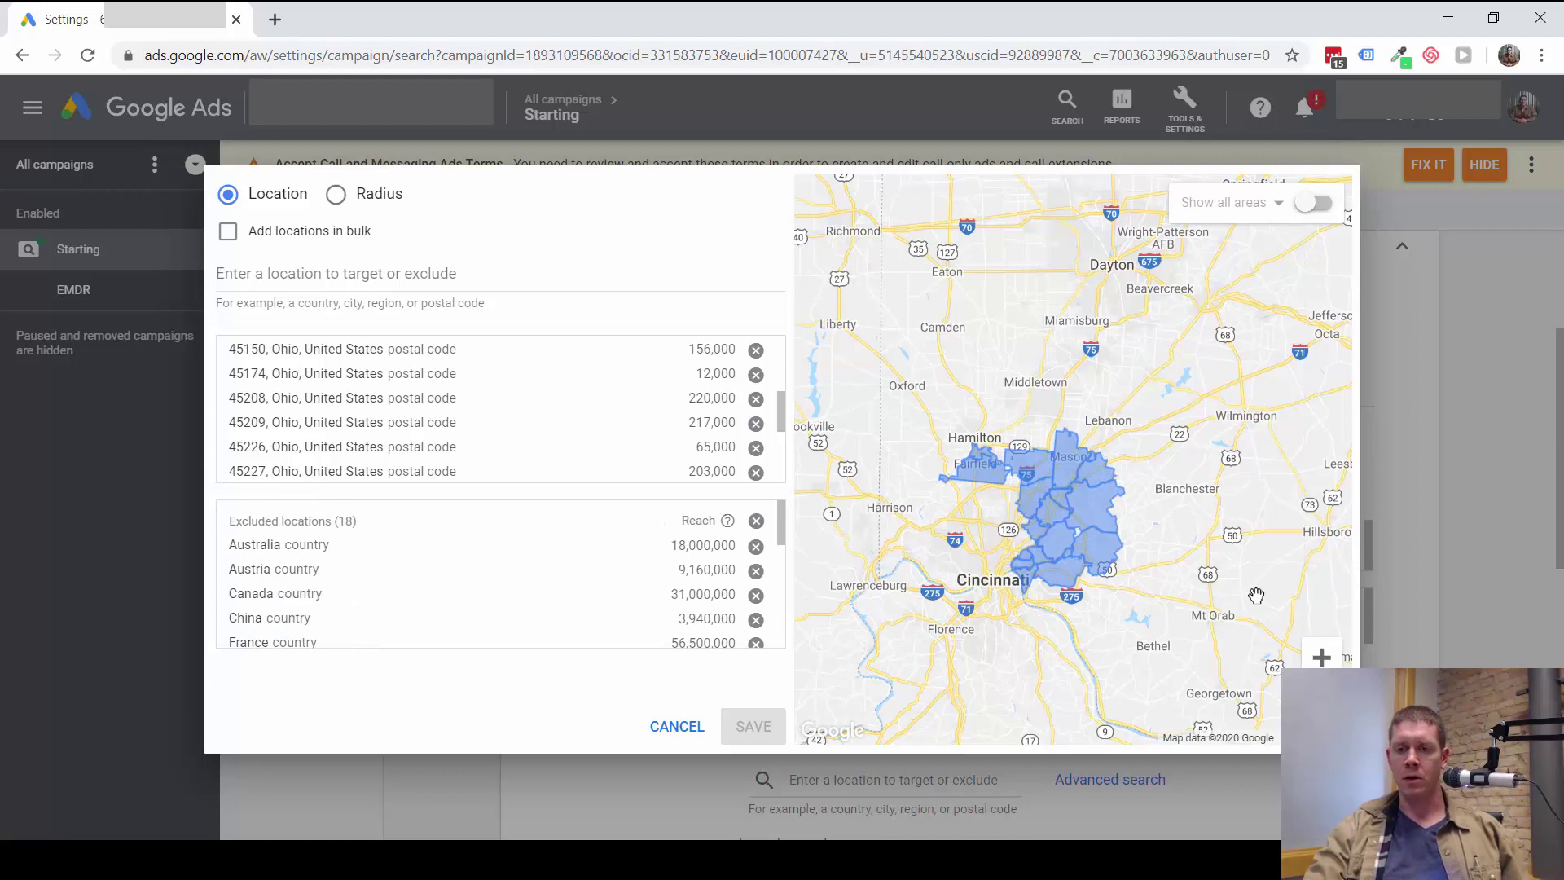